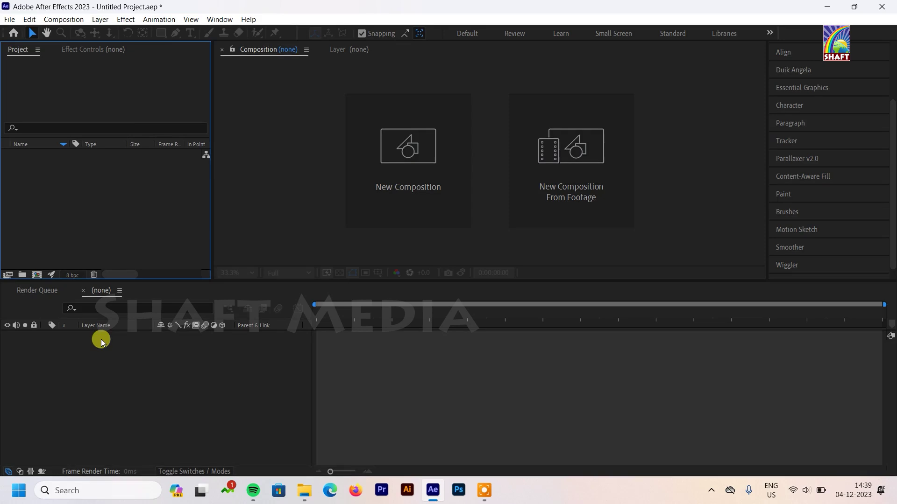
Create a composition named 'main comp', 1920×1080 at 30 fps, 0:00:05:00 long, with a pure white background
{"action": "left_click", "coordinate": [379, 169]}
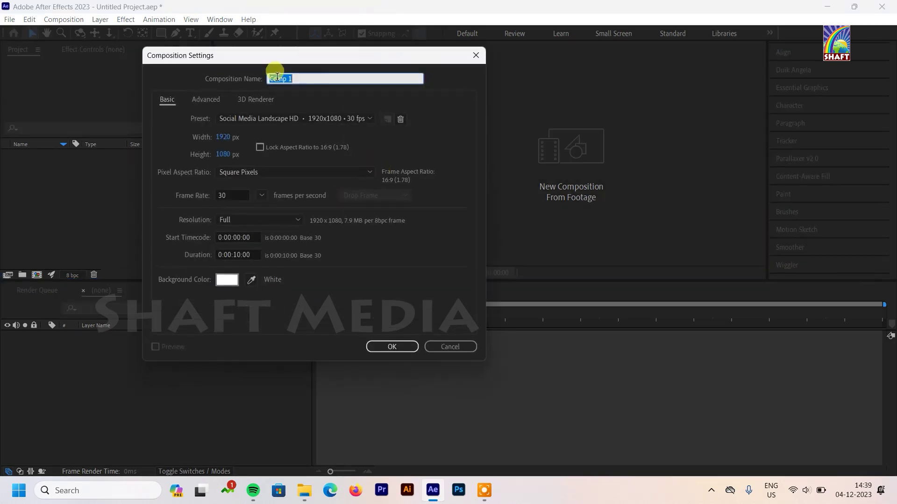
{"action": "key", "text": "BackSpace"}
{"action": "type", "text": "main c"}
{"action": "left_click", "coordinate": [227, 279]}
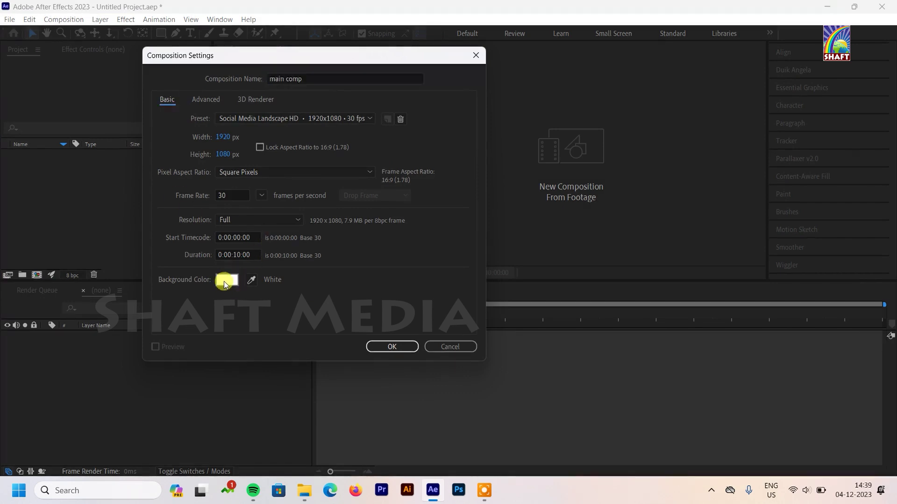
{"action": "left_click", "coordinate": [553, 127]}
{"action": "left_click_drag", "start_coordinate": [553, 127], "coordinate": [534, 121]}
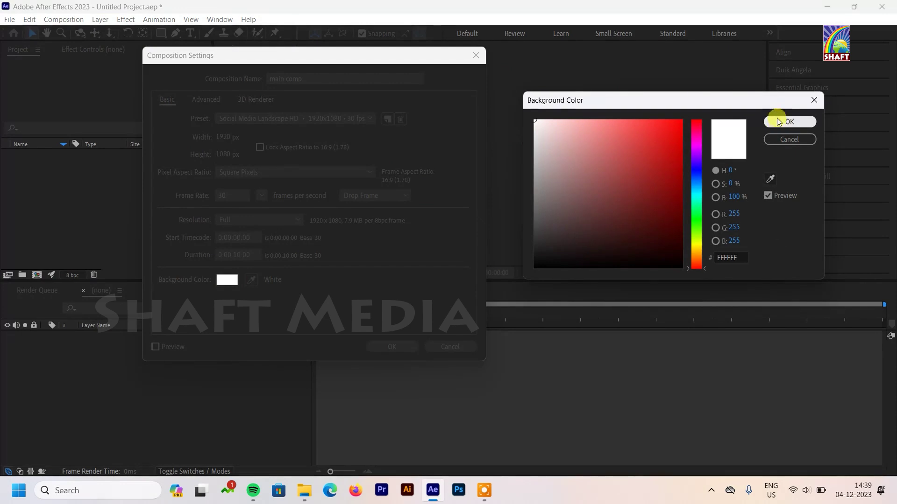
{"action": "left_click", "coordinate": [777, 120]}
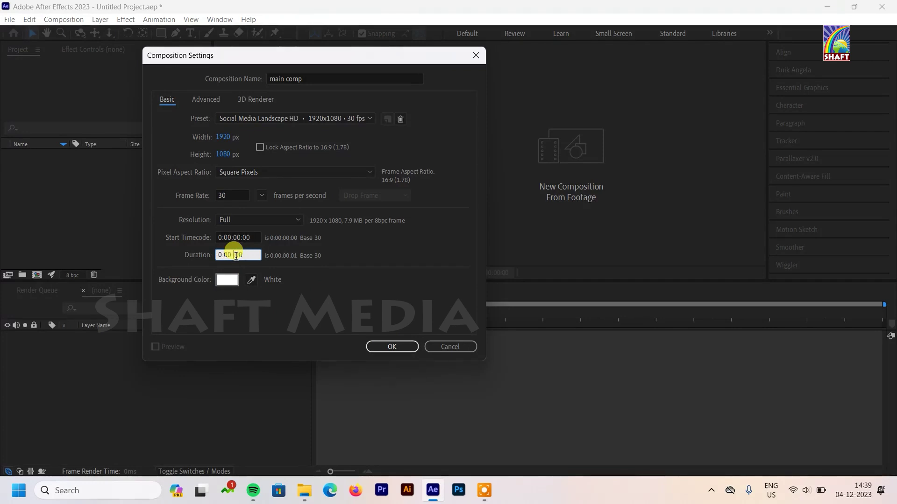
{"action": "left_click", "coordinate": [241, 259]}
{"action": "type", "text": "5:00"}
{"action": "key", "text": "Return"}
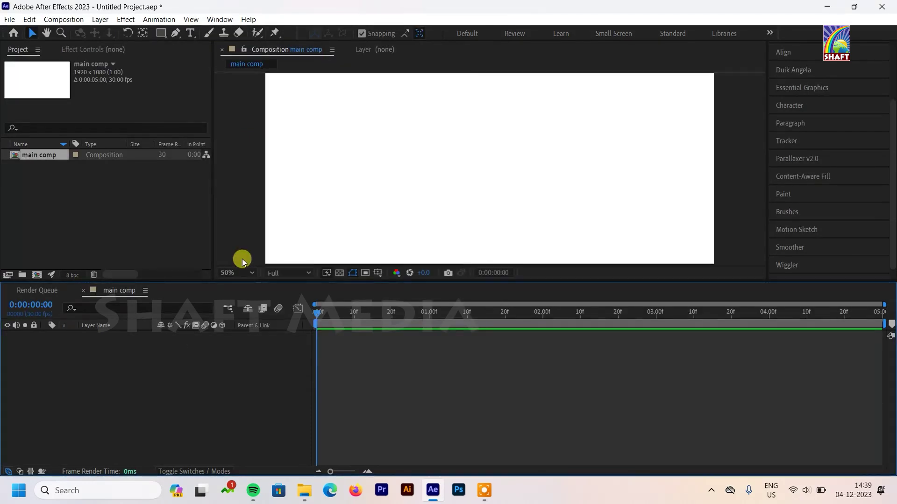
Add a text layer reading 'TEXT EFFECT' in the composition
{"action": "left_click", "coordinate": [46, 191]}
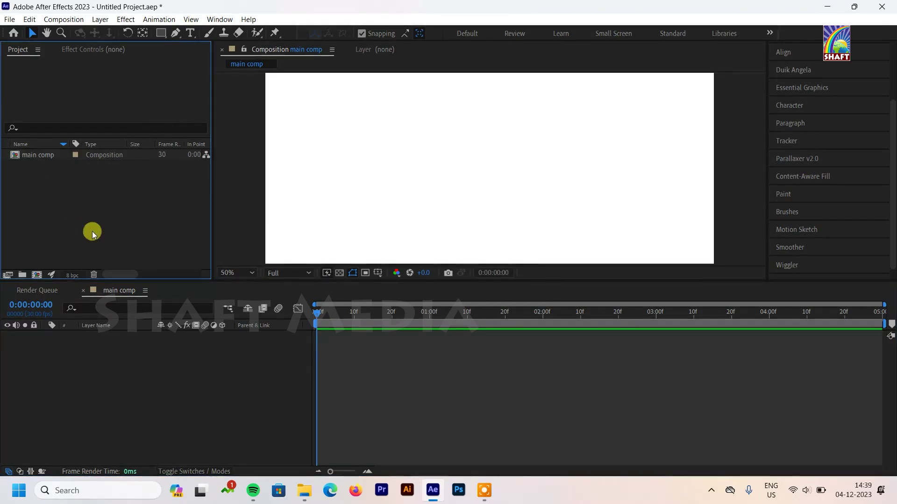
{"action": "left_click", "coordinate": [192, 37]}
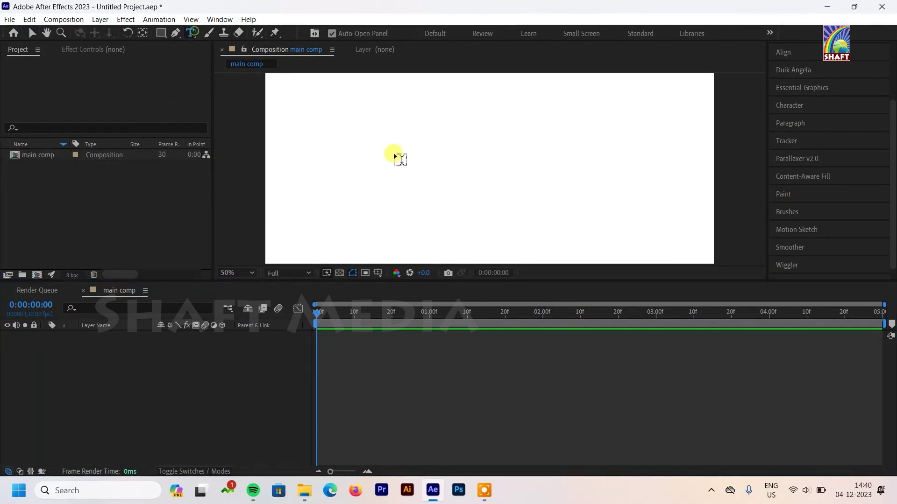
{"action": "left_click", "coordinate": [428, 165]}
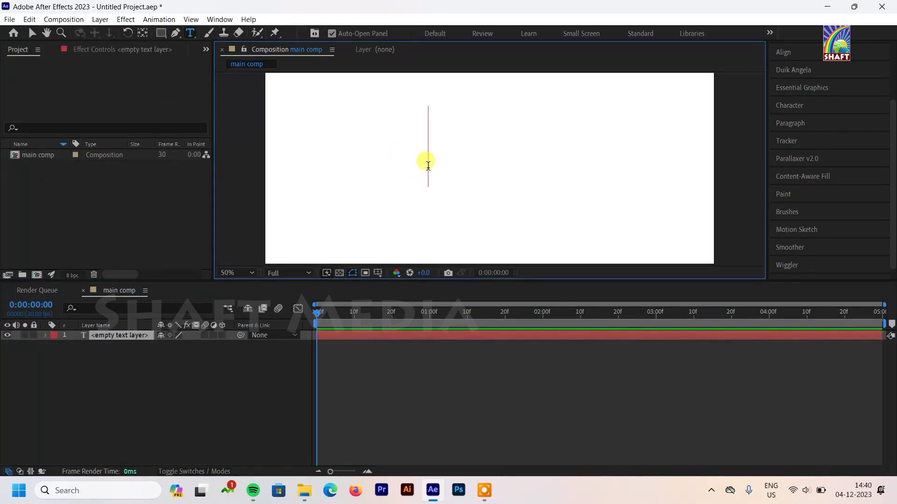
{"action": "type", "text": "text eff"}
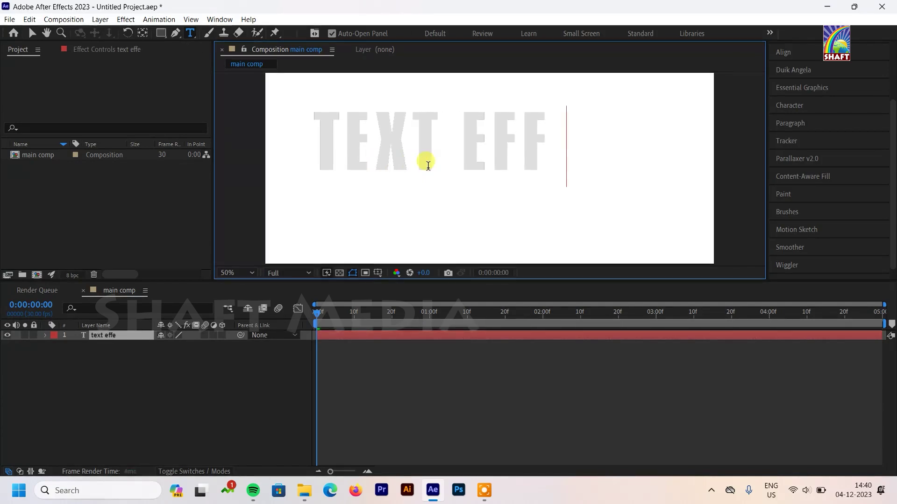
{"action": "type", "text": "ect"}
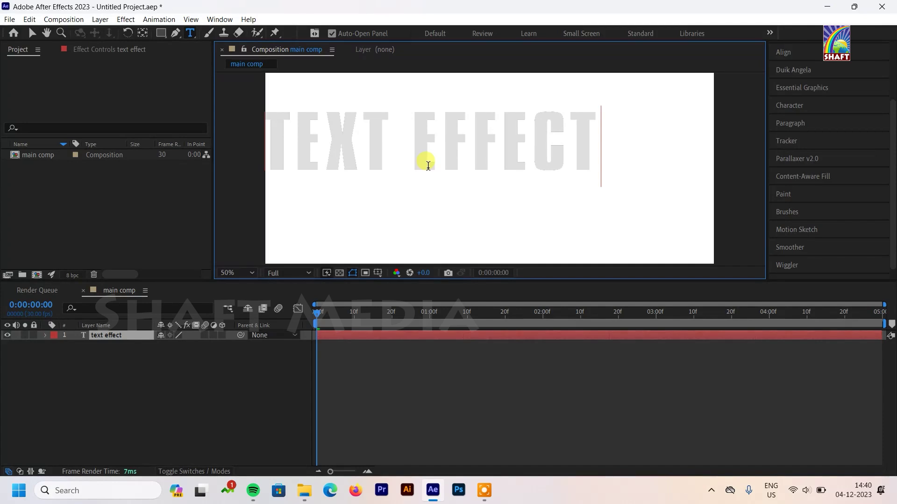
{"action": "left_click", "coordinate": [136, 350]}
Fit the viewer, centre the text horizontally and vertically in the comp, and centre its anchor point
{"action": "scroll", "coordinate": [797, 194], "scroll_direction": "down", "scroll_amount": 1}
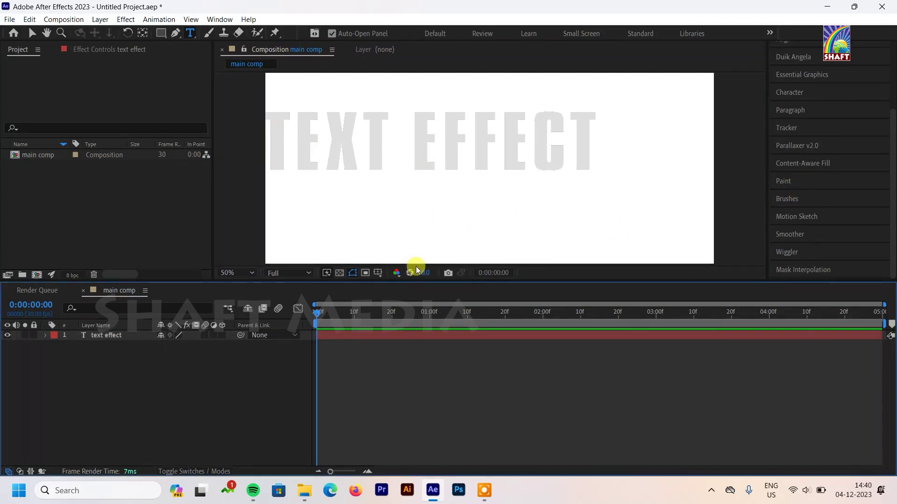
{"action": "left_click", "coordinate": [237, 273]}
{"action": "left_click", "coordinate": [254, 67]}
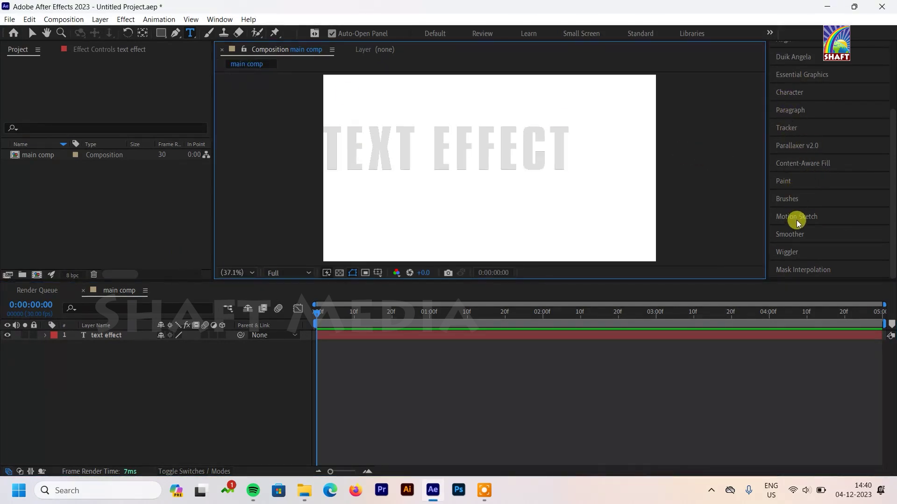
{"action": "scroll", "coordinate": [798, 223], "scroll_direction": "up", "scroll_amount": 5}
{"action": "left_click", "coordinate": [785, 134]}
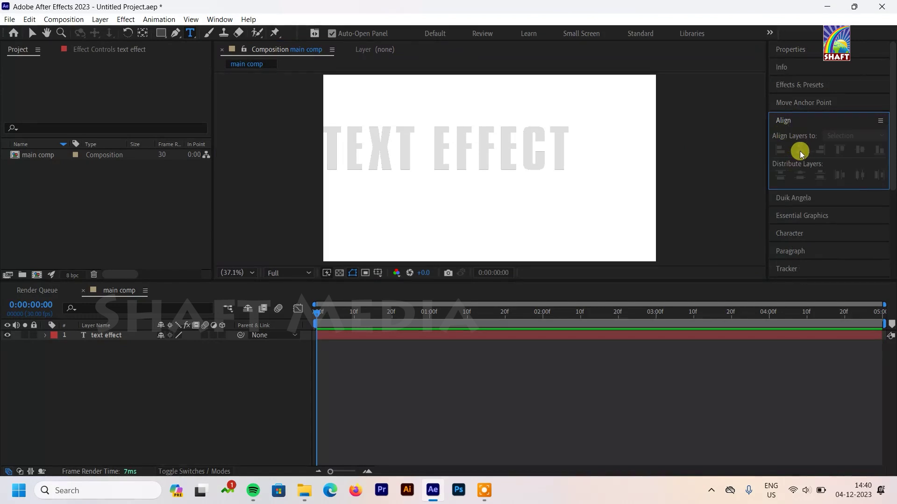
{"action": "left_click", "coordinate": [125, 336]}
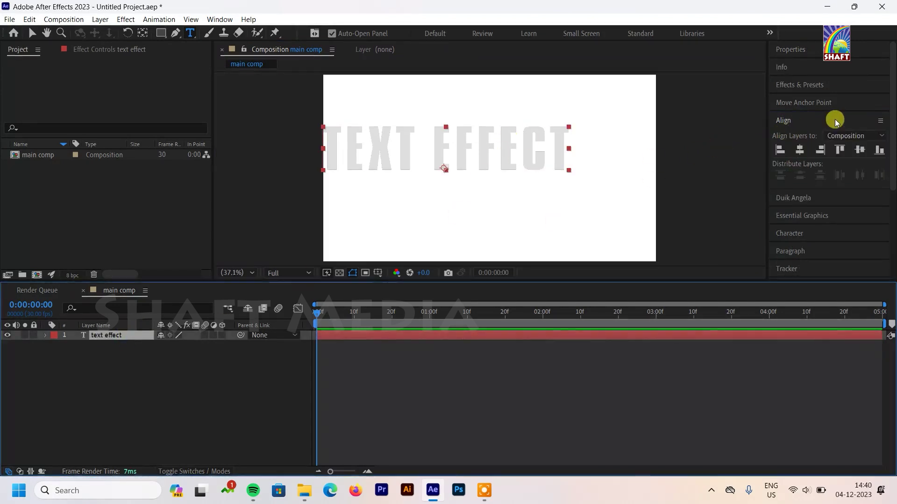
{"action": "left_click", "coordinate": [800, 155]}
{"action": "left_click", "coordinate": [859, 150]}
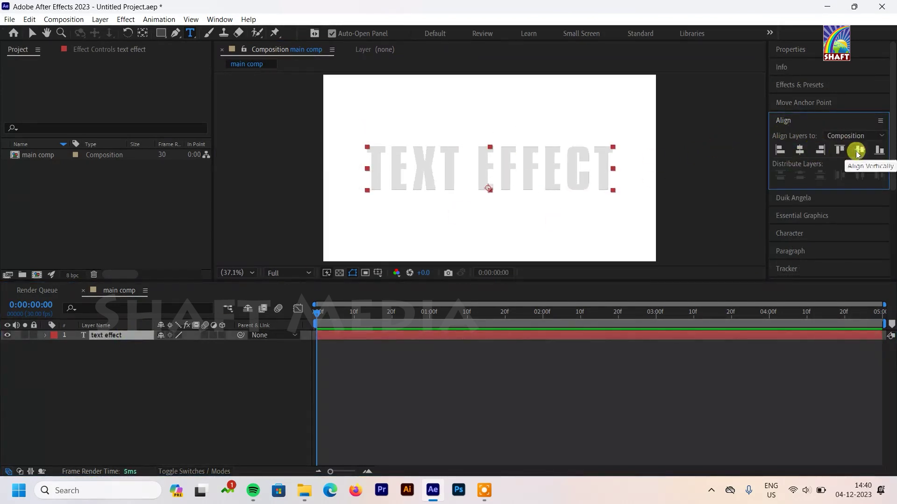
{"action": "left_click", "coordinate": [142, 32]}
{"action": "key", "text": "ctrl+alt+Home"}
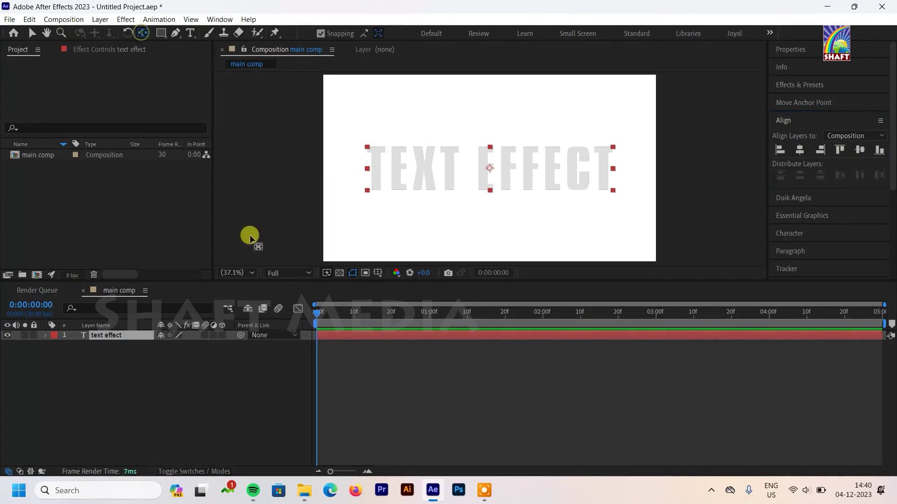
Precompose the TEXT EFFECT layer into a precomp named 'text' and duplicate it
{"action": "left_click", "coordinate": [77, 392]}
{"action": "left_click", "coordinate": [127, 335]}
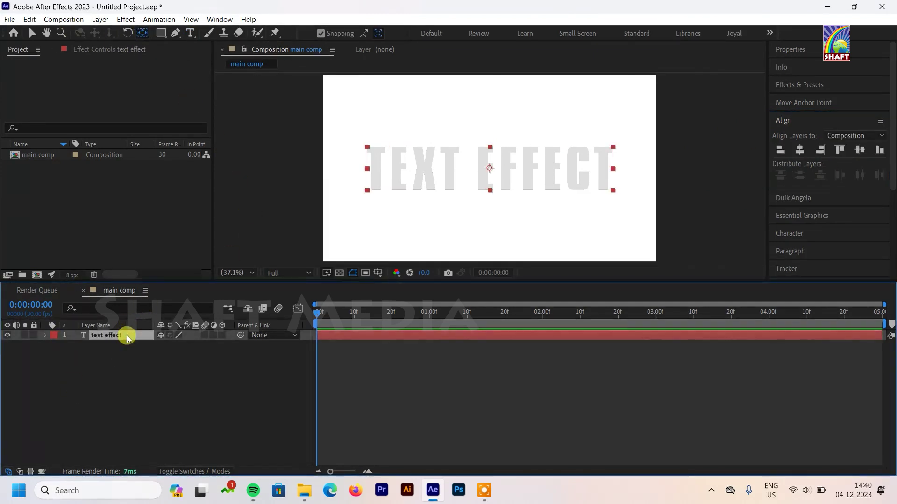
{"action": "key", "text": "ctrl+shift+c"}
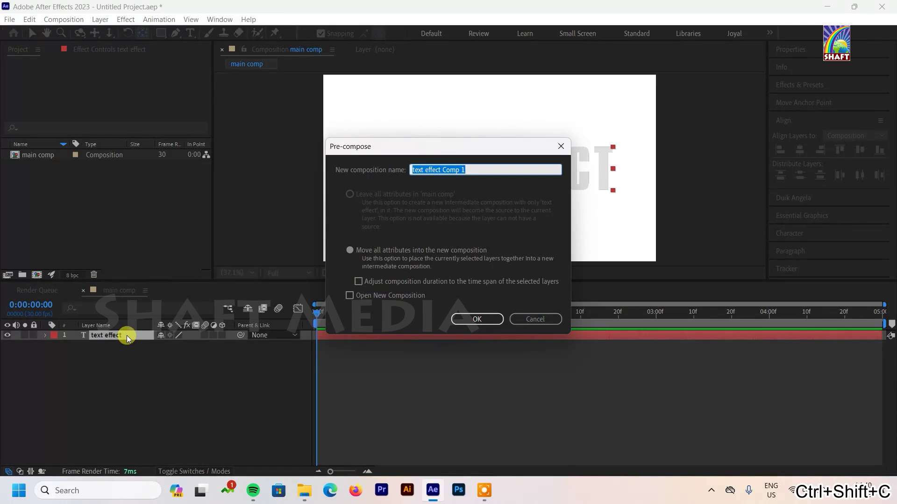
{"action": "key", "text": "BackSpace"}
{"action": "type", "text": "text"}
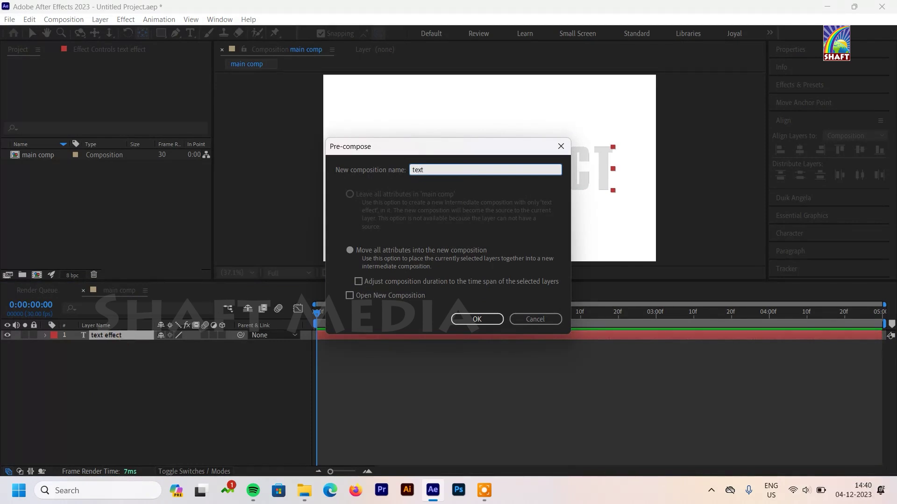
{"action": "key", "text": "Return"}
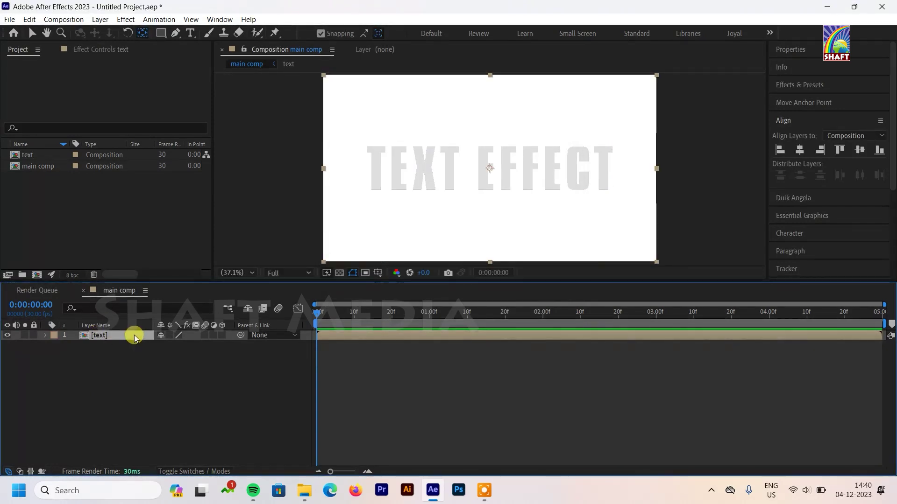
{"action": "key", "text": "ctrl+d"}
Apply CC Radial Fast Blur and Fill to the lower copy, layer 2
{"action": "left_click", "coordinate": [141, 372]}
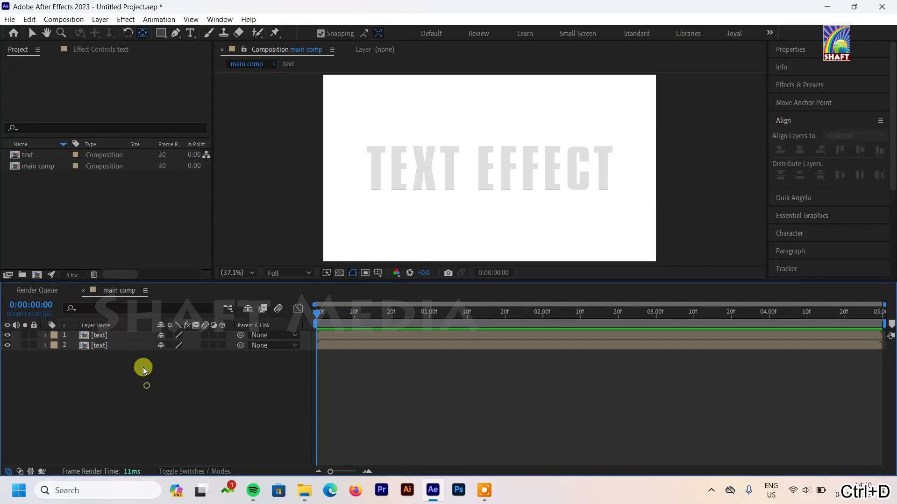
{"action": "left_click", "coordinate": [116, 345]}
{"action": "key", "text": "ctrl+space"}
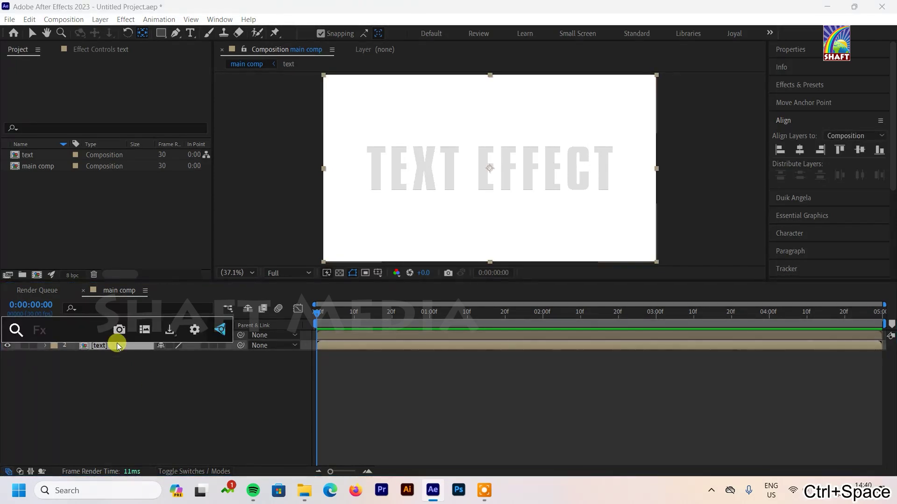
{"action": "type", "text": "cc rad"}
{"action": "left_click", "coordinate": [102, 380]}
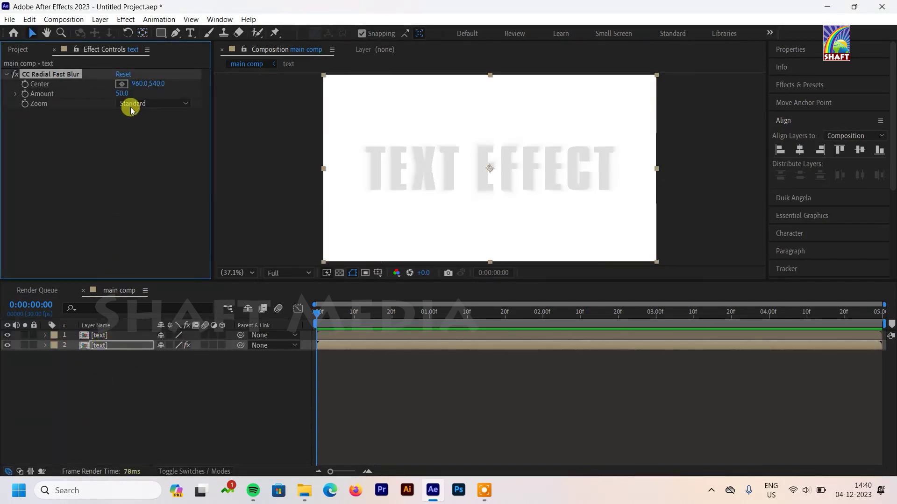
{"action": "key", "text": "ctrl+space"}
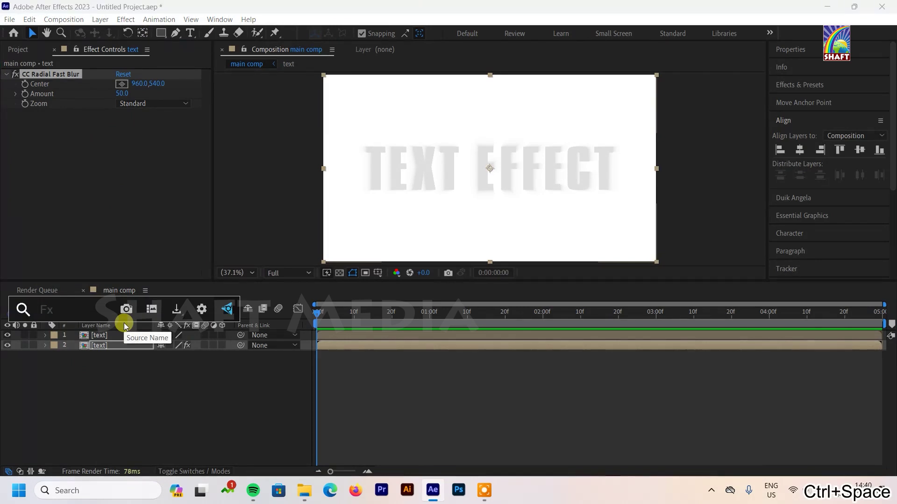
{"action": "type", "text": "fil"}
{"action": "key", "text": "Return"}
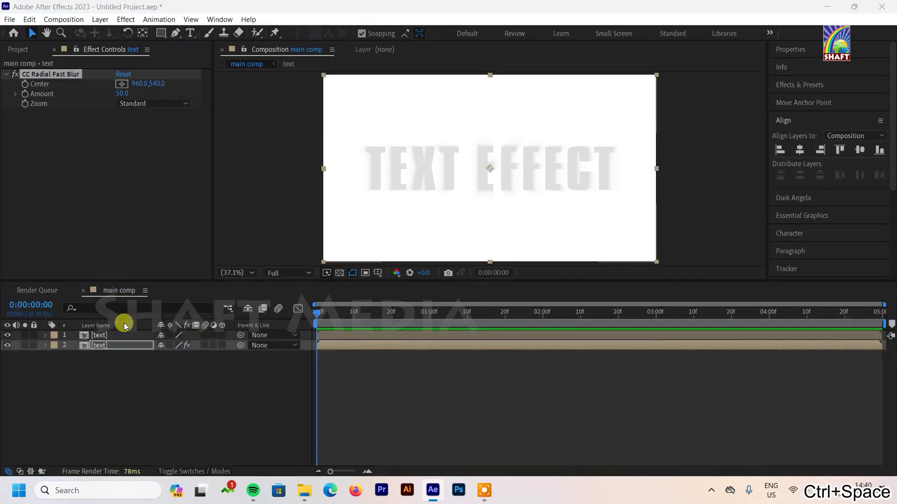
Set the Fill effect colour on the lower copy to black, 000000
{"action": "left_click", "coordinate": [120, 144]}
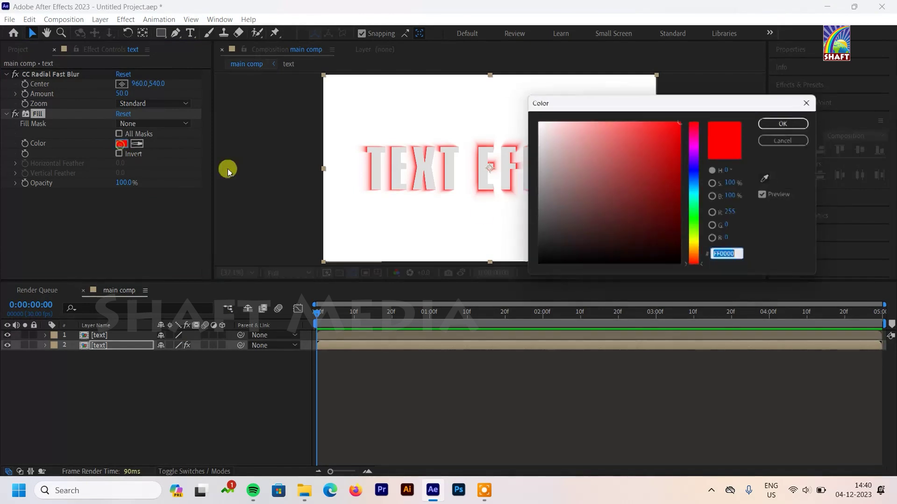
{"action": "type", "text": "000000"}
{"action": "left_click", "coordinate": [780, 123]}
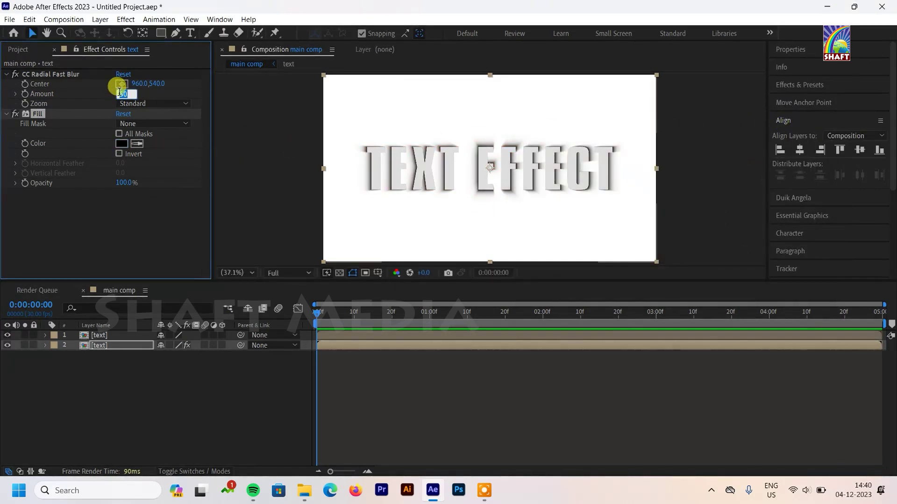
Set the CC Radial Fast Blur Amount to 90 and enable keyframing for its Center
{"action": "type", "text": "90"}
{"action": "key", "text": "Return"}
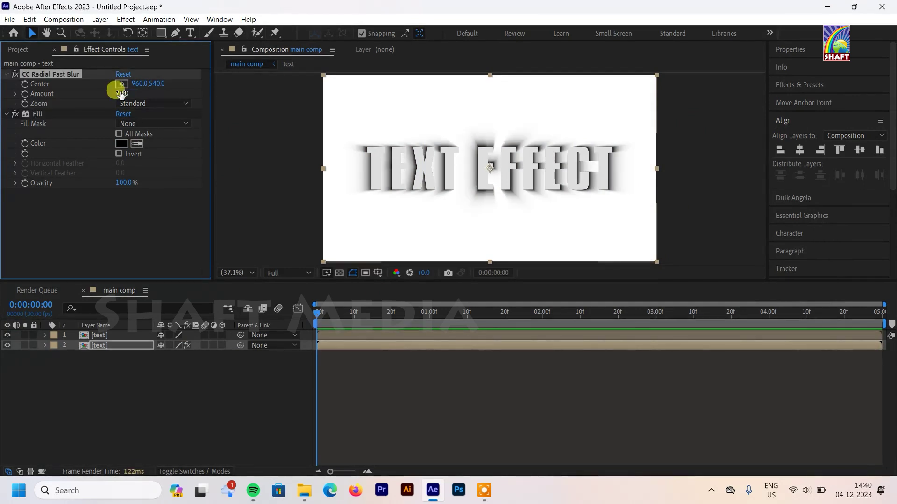
{"action": "left_click_drag", "start_coordinate": [128, 95], "coordinate": [129, 99]}
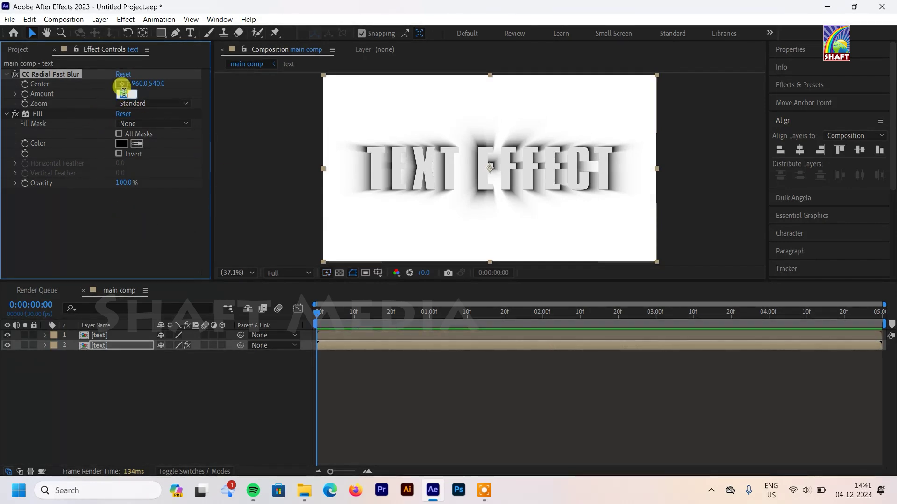
{"action": "key", "text": "Return"}
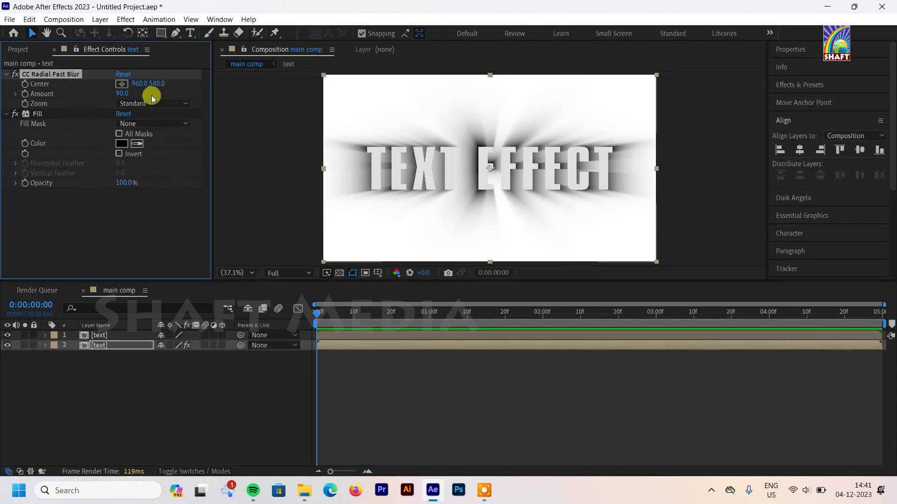
{"action": "left_click", "coordinate": [24, 83]}
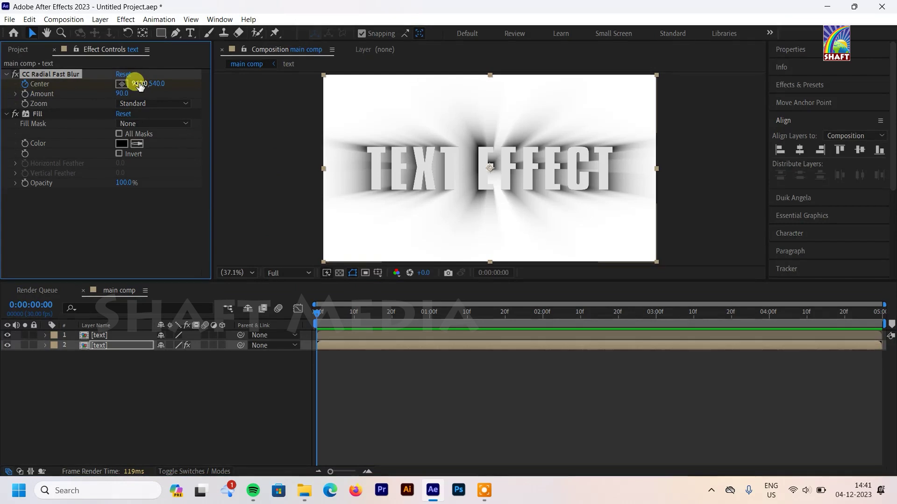
Keyframe the blur Center from 227.1,480.7 at 0s to 1791.9,534.6 at 2s, then preview
{"action": "left_click", "coordinate": [122, 83]}
{"action": "left_click", "coordinate": [476, 169]}
{"action": "mouse_move", "coordinate": [462, 169]}
{"action": "left_mouse_down"}
{"action": "mouse_move", "coordinate": [359, 156]}
{"action": "mouse_move", "coordinate": [359, 149]}
{"action": "mouse_move", "coordinate": [361, 159]}
{"action": "left_mouse_up"}
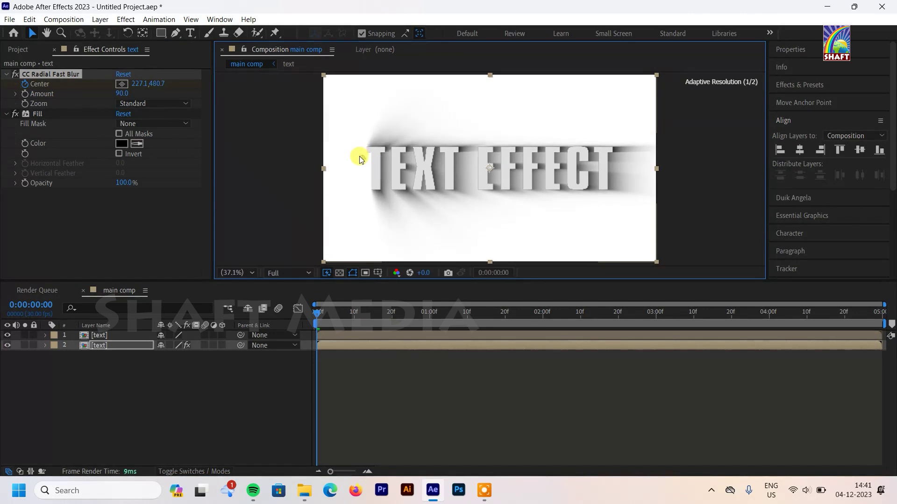
{"action": "left_click", "coordinate": [25, 85]}
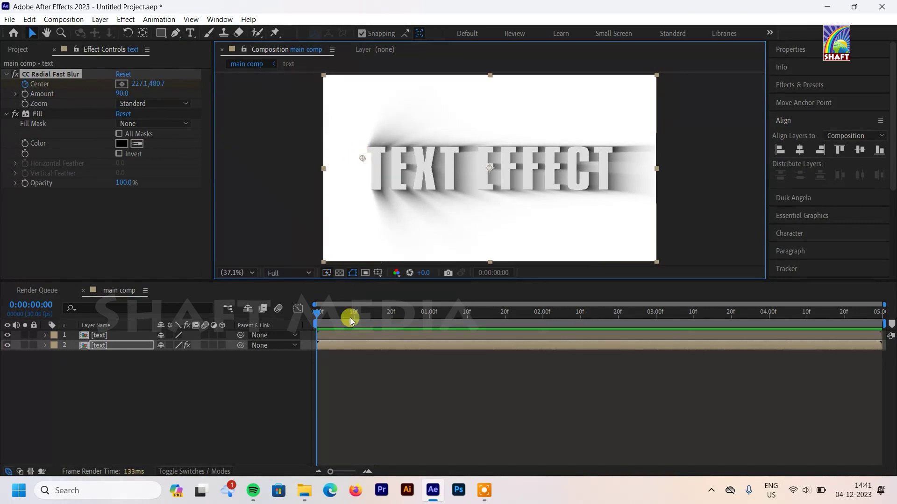
{"action": "mouse_move", "coordinate": [320, 316]}
{"action": "left_mouse_down"}
{"action": "mouse_move", "coordinate": [448, 333]}
{"action": "mouse_move", "coordinate": [542, 332]}
{"action": "left_mouse_up"}
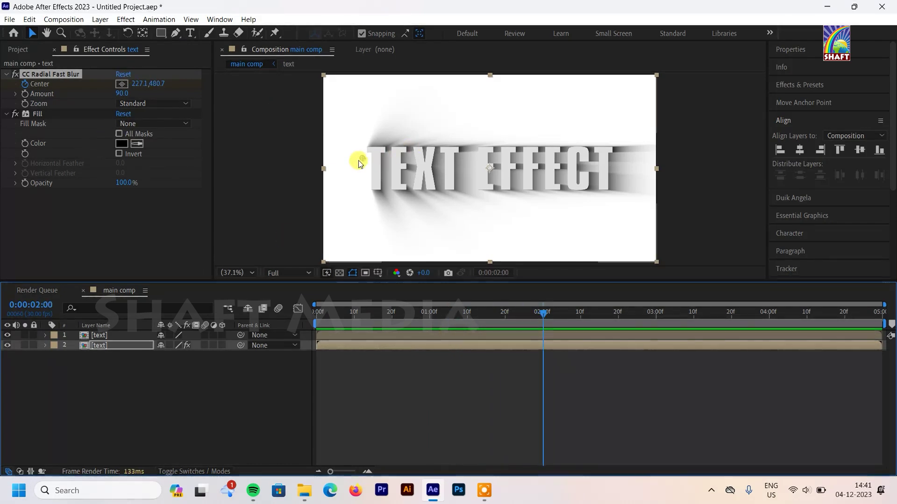
{"action": "mouse_move", "coordinate": [366, 159]}
{"action": "left_mouse_down"}
{"action": "mouse_move", "coordinate": [516, 180]}
{"action": "mouse_move", "coordinate": [636, 167]}
{"action": "left_mouse_up"}
{"action": "left_click_drag", "start_coordinate": [540, 314], "coordinate": [40, 270]}
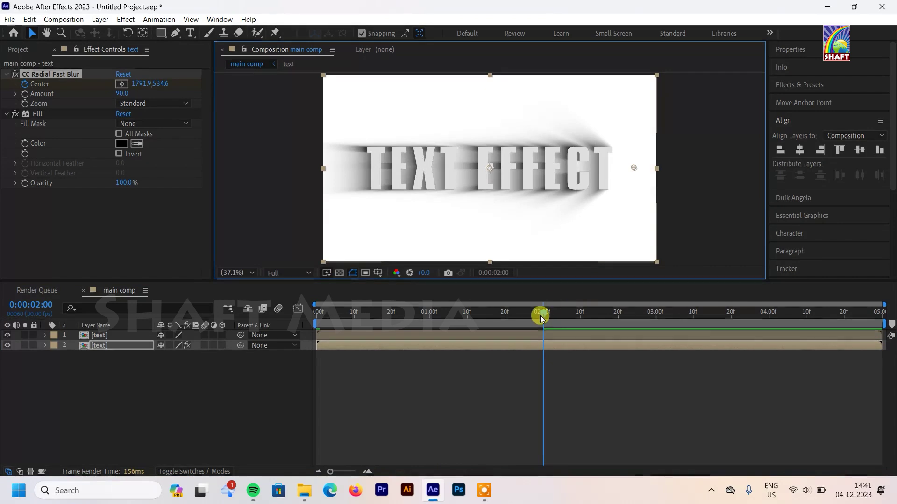
{"action": "key", "text": "space"}
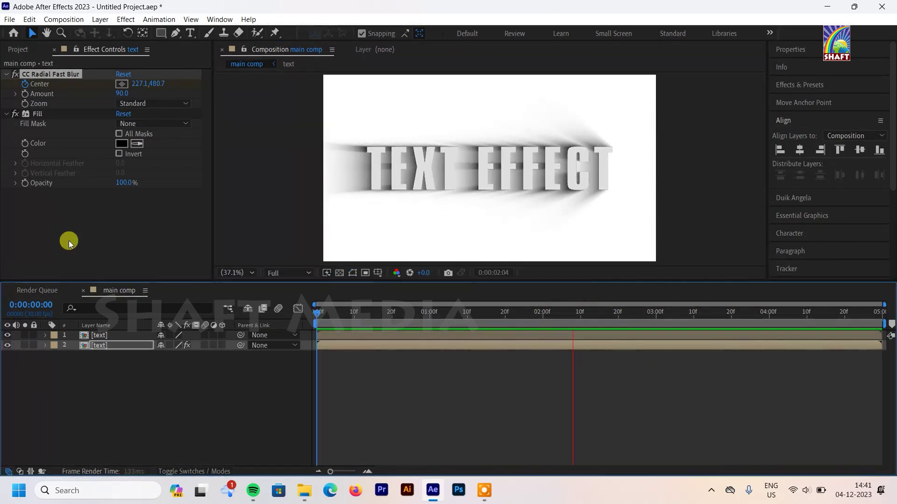
{"action": "key", "text": "space"}
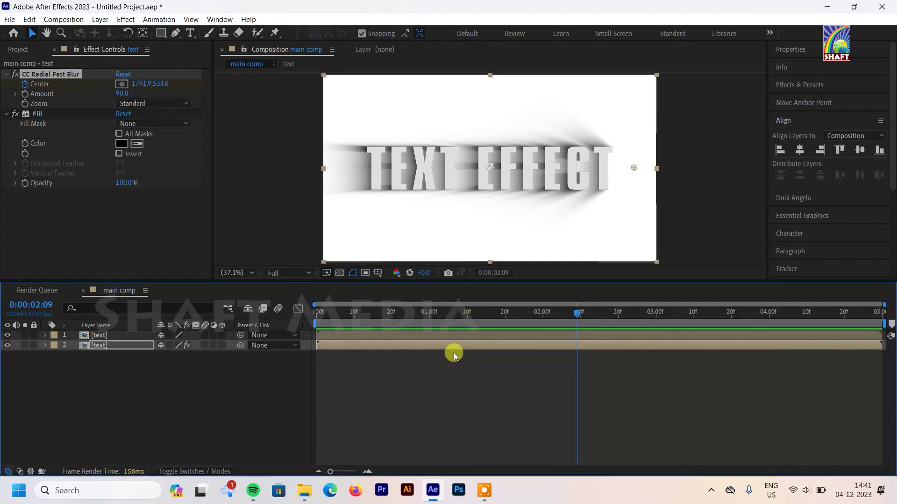
Apply Easy Ease to both blur Center keyframes
{"action": "key", "text": "u"}
{"action": "left_click_drag", "start_coordinate": [553, 356], "coordinate": [275, 384]}
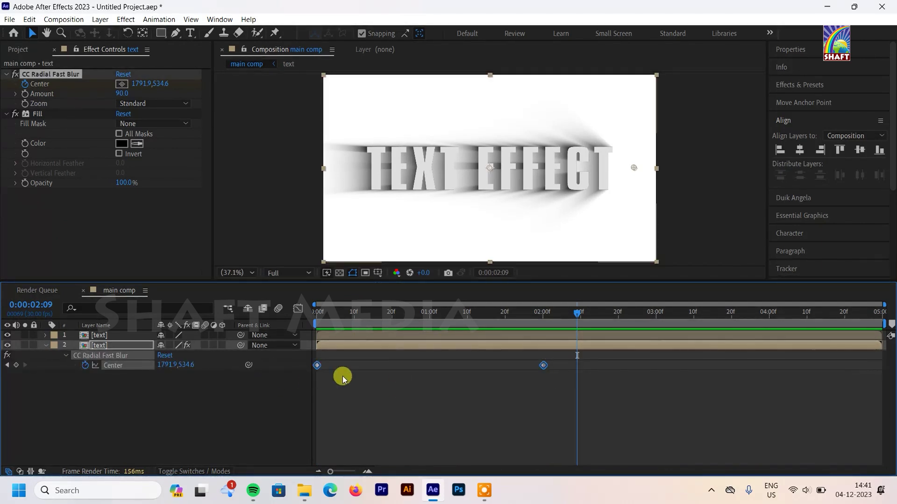
{"action": "right_click", "coordinate": [546, 367]}
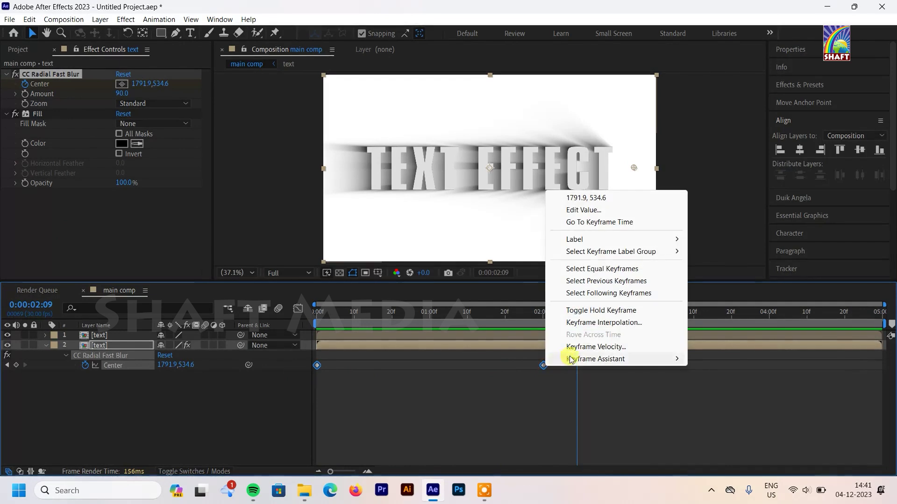
{"action": "mouse_move", "coordinate": [576, 358]}
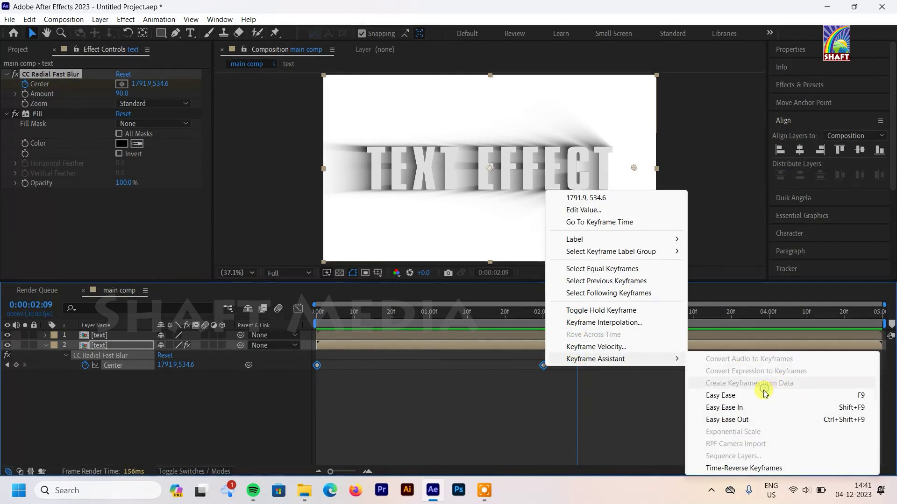
{"action": "left_click", "coordinate": [763, 395]}
In the Graph Editor, shift the influence handles so speed peaks early, then preview the eased sweep
{"action": "left_click", "coordinate": [298, 309]}
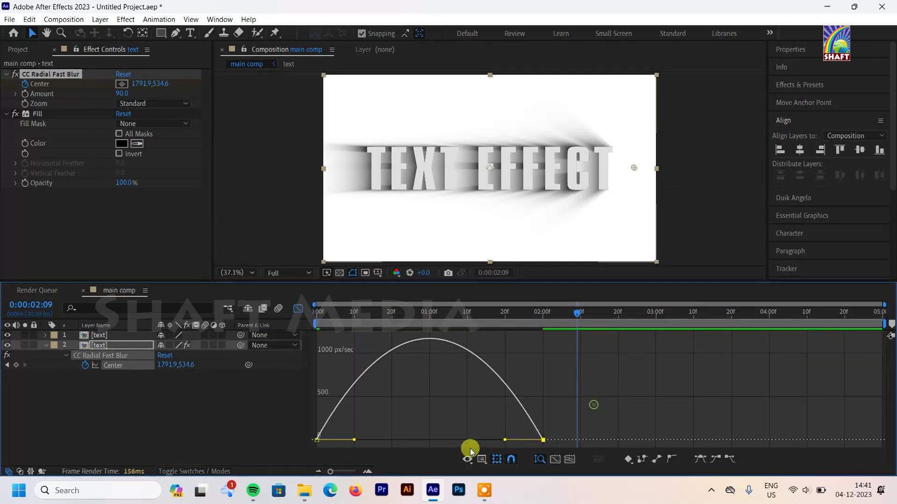
{"action": "left_click_drag", "start_coordinate": [504, 440], "coordinate": [462, 440]}
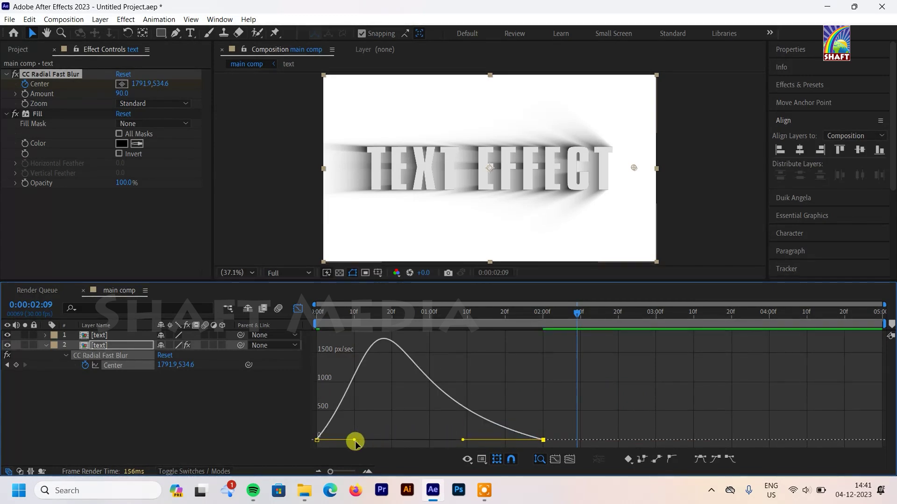
{"action": "left_click_drag", "start_coordinate": [353, 440], "coordinate": [337, 440]}
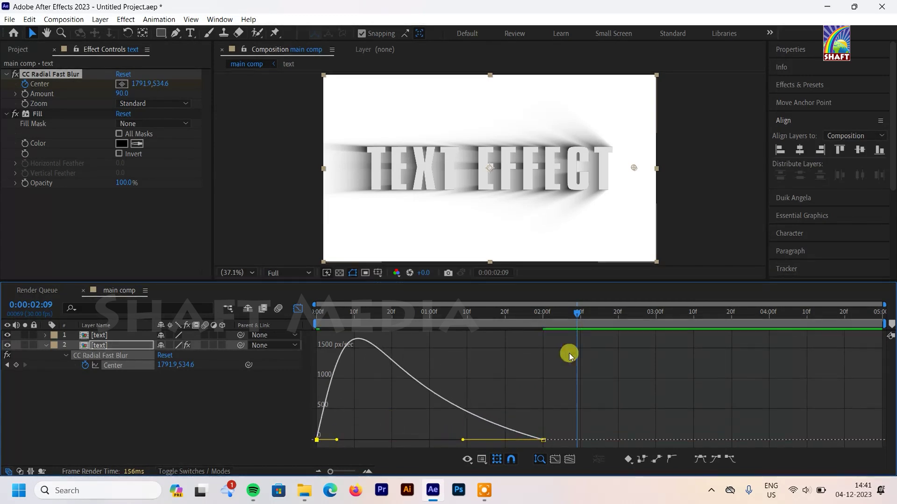
{"action": "key", "text": "Home"}
{"action": "key", "text": "space"}
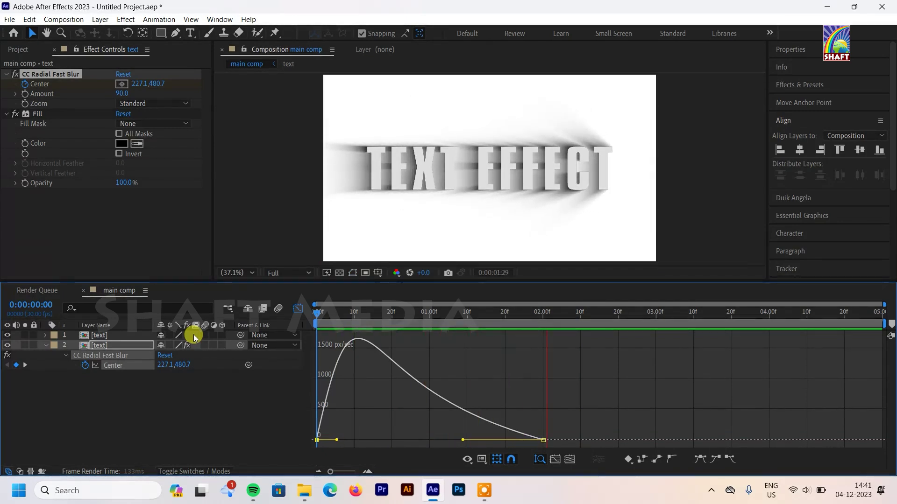
{"action": "key", "text": "space"}
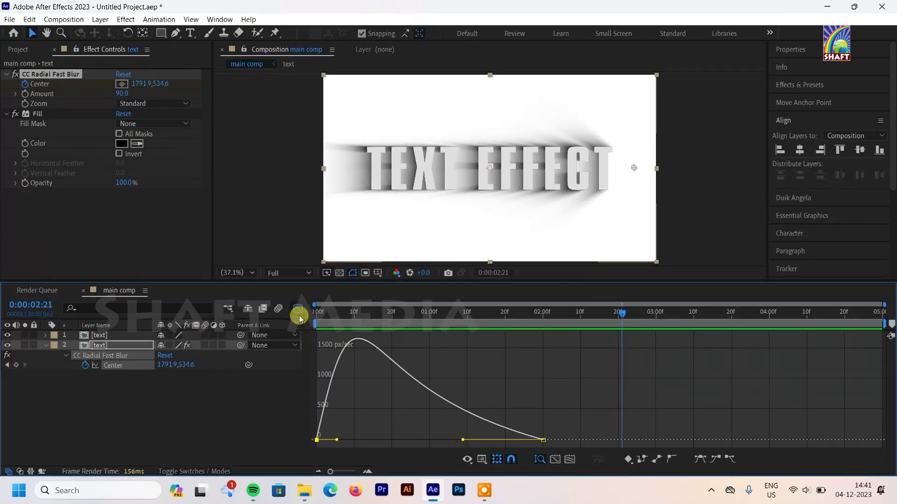
{"action": "left_click", "coordinate": [298, 310]}
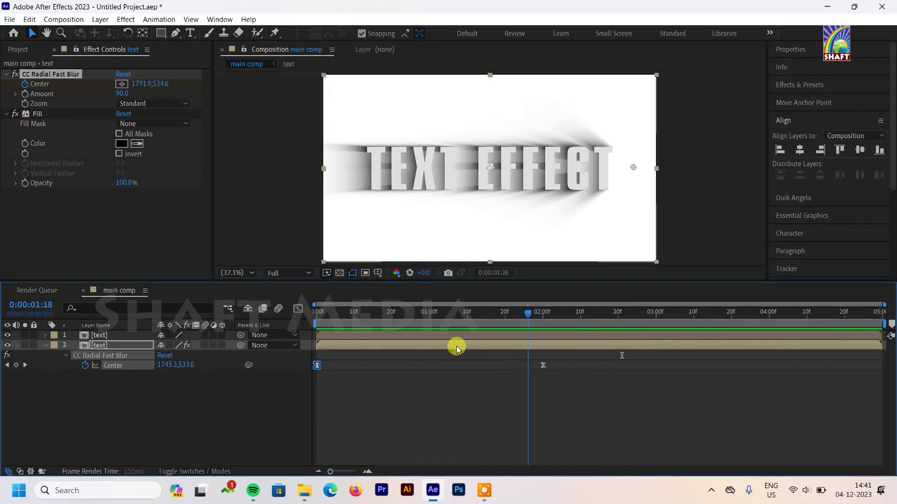
{"action": "key", "text": "Home"}
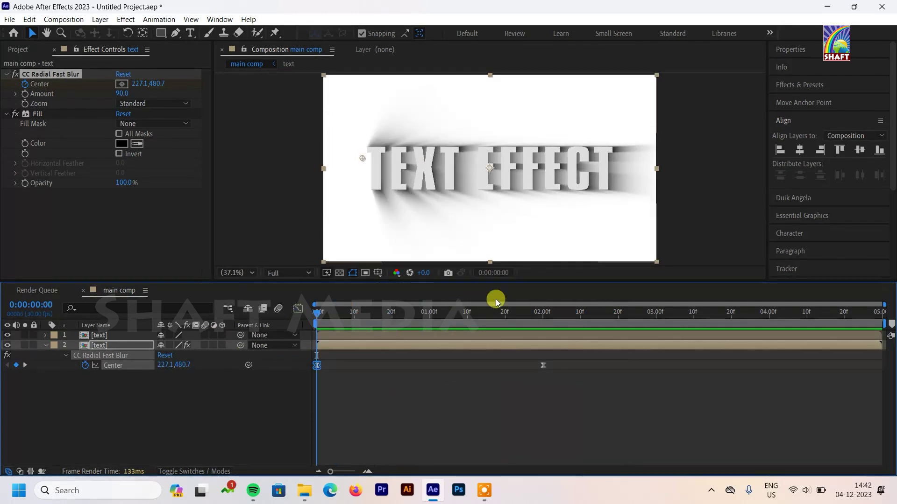
{"action": "left_click", "coordinate": [121, 336]}
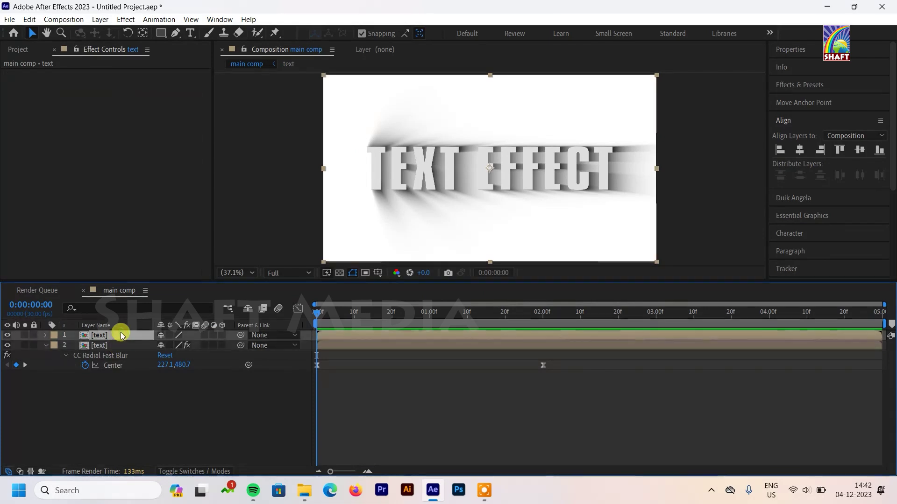
In the text precomp, change the TEXT EFFECT fill colour to a light grey, DFDFDF
{"action": "double_click", "coordinate": [121, 336]}
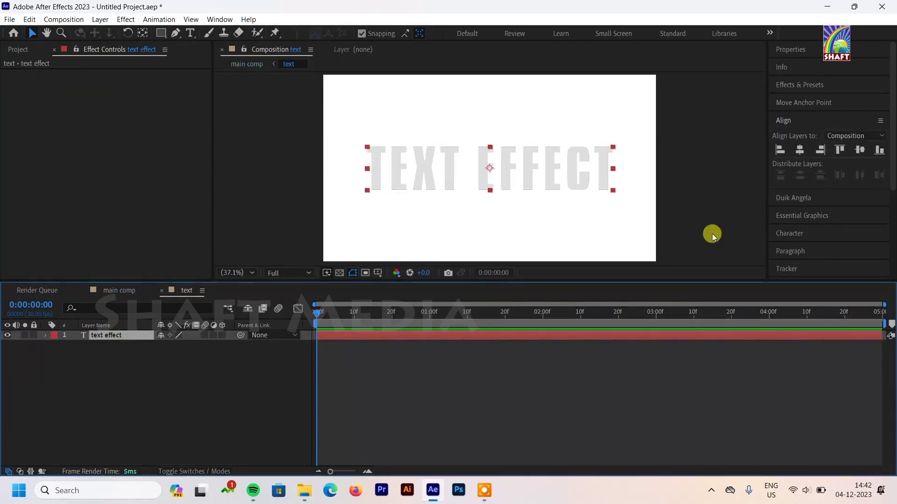
{"action": "scroll", "coordinate": [800, 181], "scroll_direction": "down", "scroll_amount": 5}
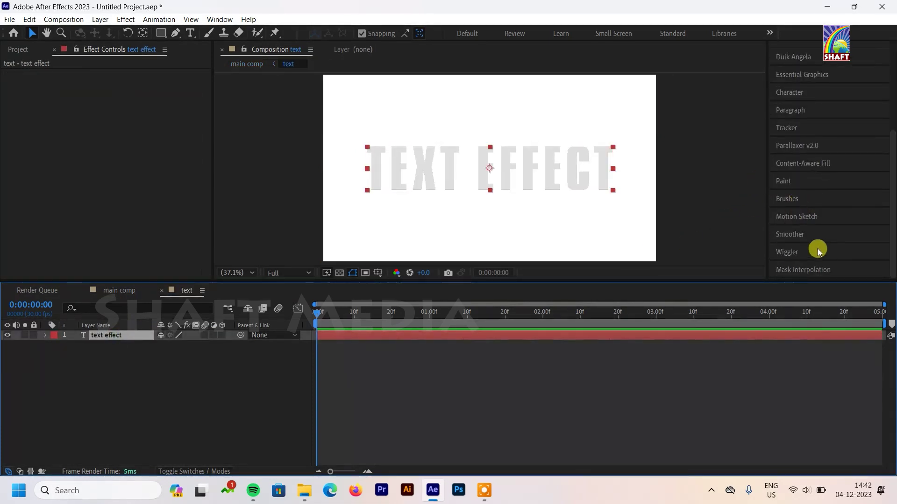
{"action": "scroll", "coordinate": [817, 248], "scroll_direction": "up", "scroll_amount": 4}
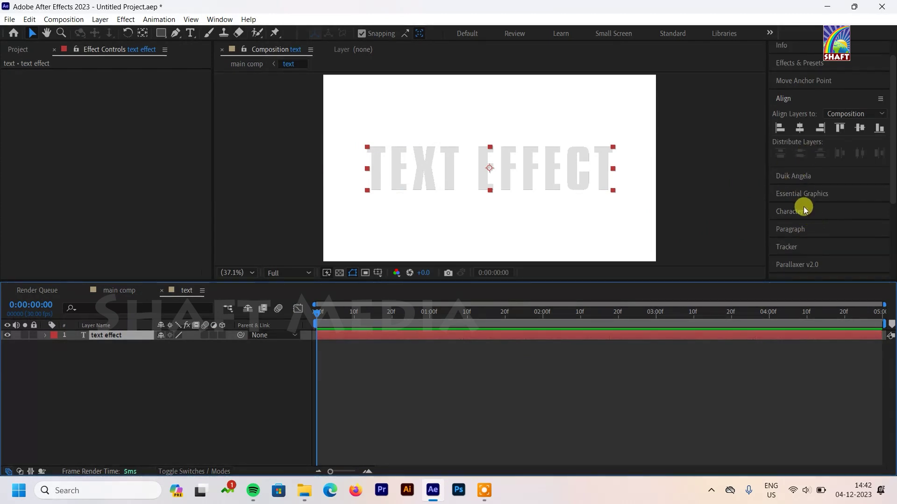
{"action": "left_click", "coordinate": [796, 211]}
{"action": "left_click", "coordinate": [877, 177]}
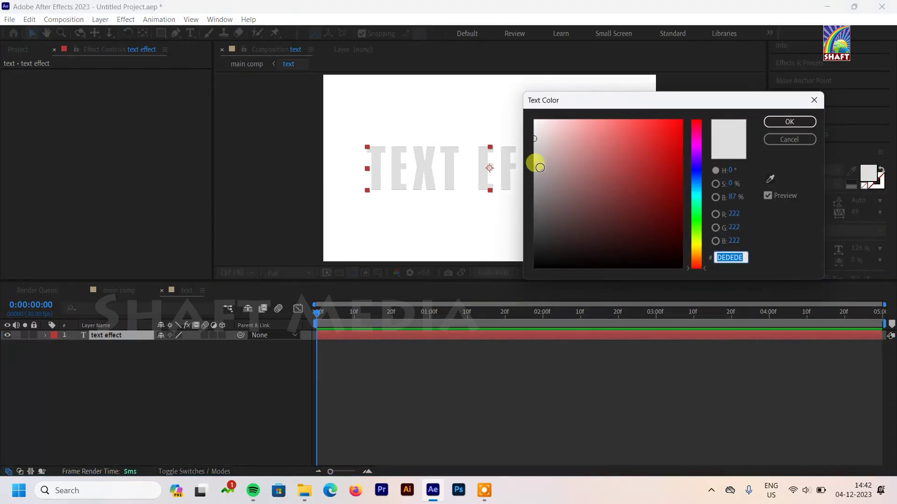
{"action": "left_click", "coordinate": [534, 160]}
{"action": "left_click_drag", "start_coordinate": [526, 161], "coordinate": [528, 166]}
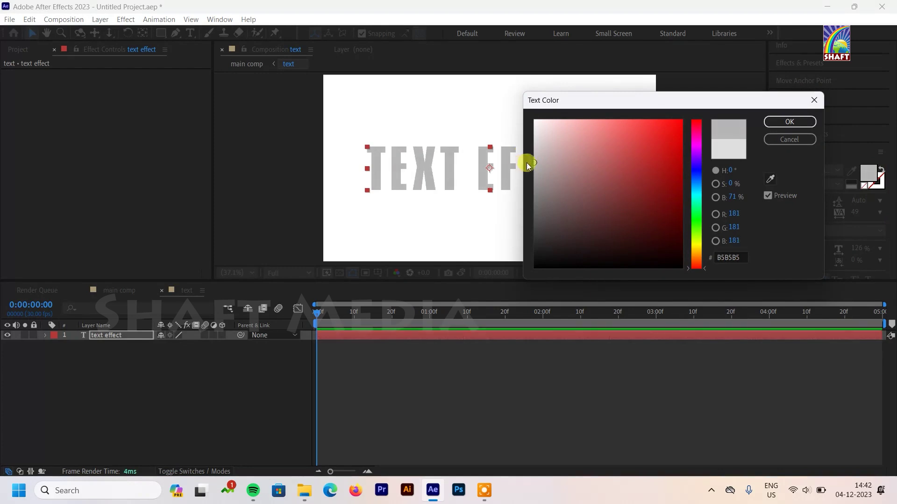
{"action": "left_click", "coordinate": [779, 122]}
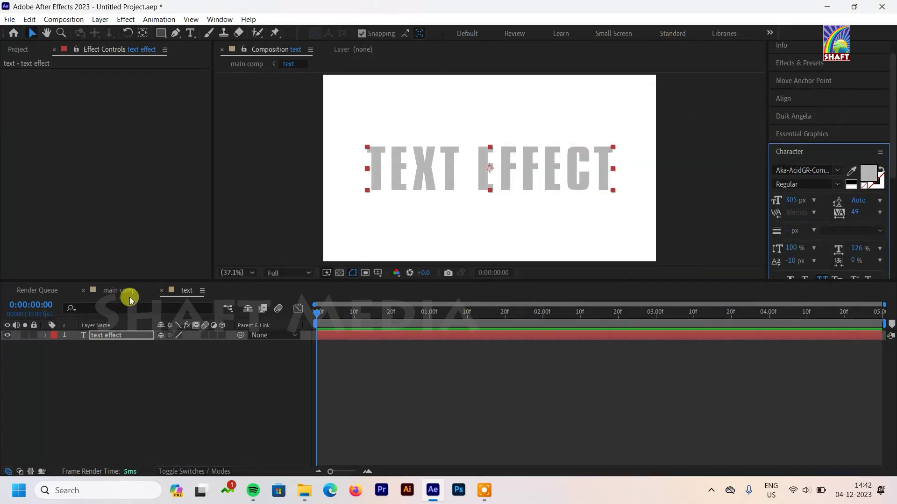
{"action": "left_click", "coordinate": [129, 296]}
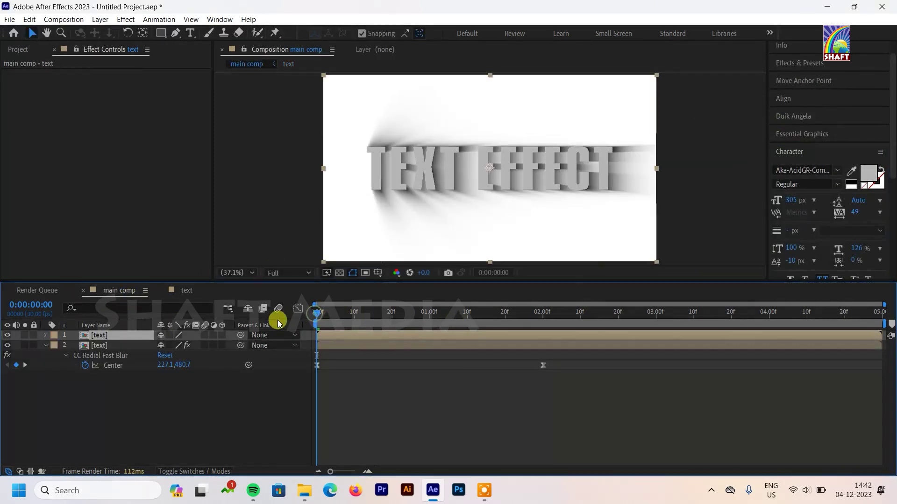
{"action": "left_click", "coordinate": [868, 174]}
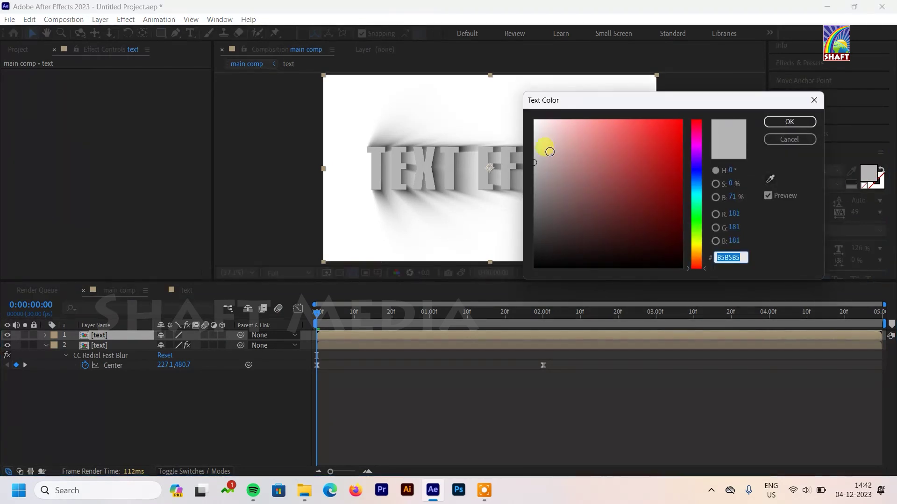
{"action": "left_click_drag", "start_coordinate": [527, 143], "coordinate": [517, 138]}
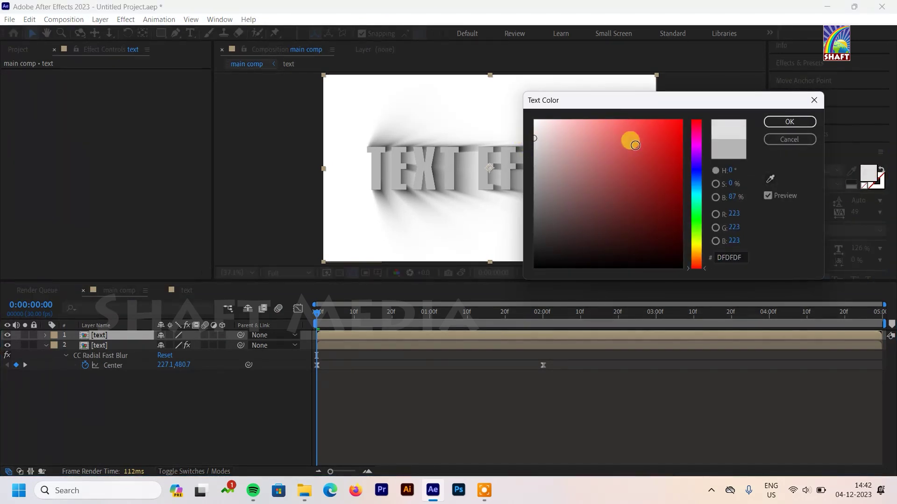
{"action": "left_click", "coordinate": [774, 124]}
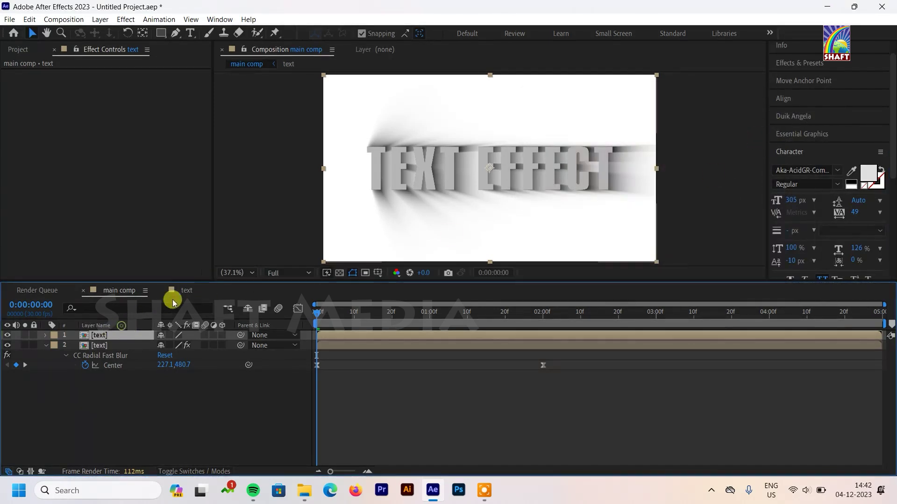
Lighten the text fill further to near-white F8F5F5 and preview main comp
{"action": "left_click", "coordinate": [186, 291]}
{"action": "left_click", "coordinate": [868, 173]}
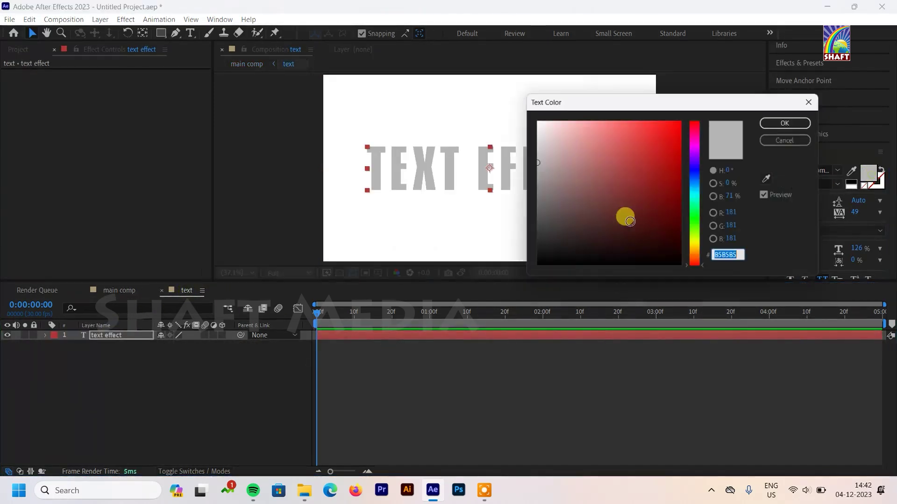
{"action": "left_click_drag", "start_coordinate": [536, 141], "coordinate": [532, 137]}
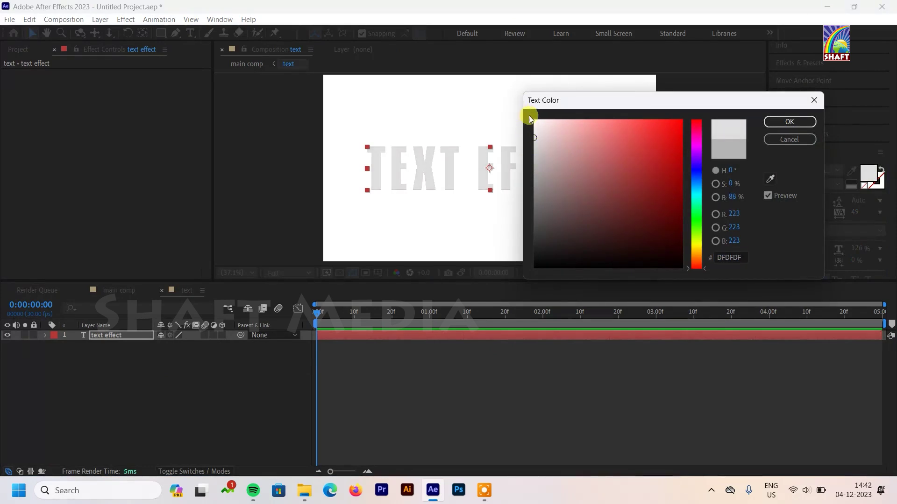
{"action": "left_click_drag", "start_coordinate": [537, 126], "coordinate": [534, 123]}
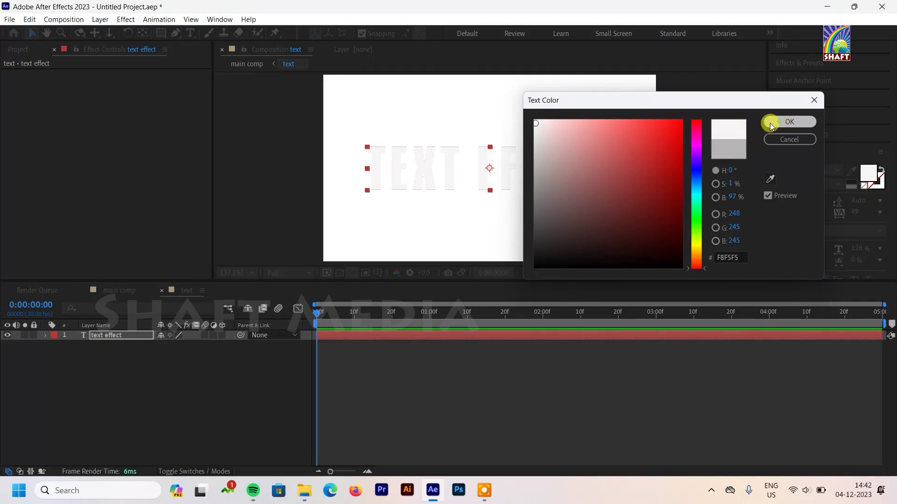
{"action": "left_click", "coordinate": [789, 122]}
{"action": "left_click", "coordinate": [119, 291]}
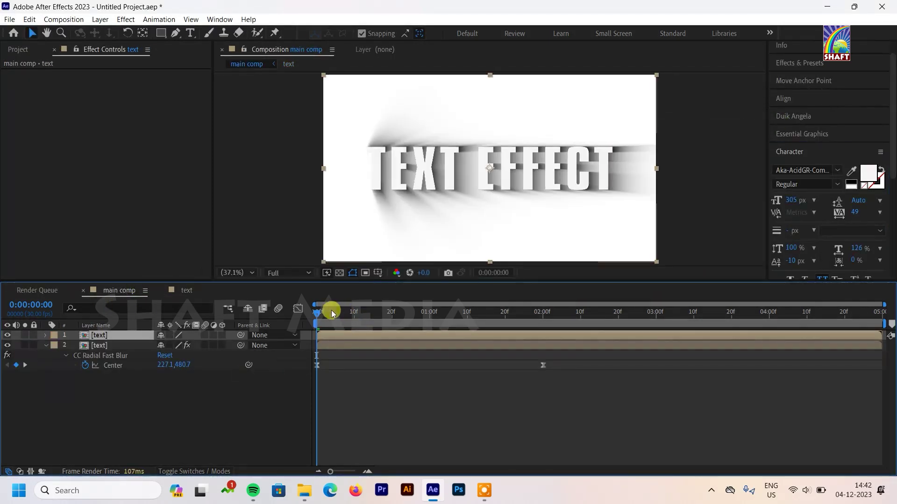
{"action": "left_click", "coordinate": [869, 174]}
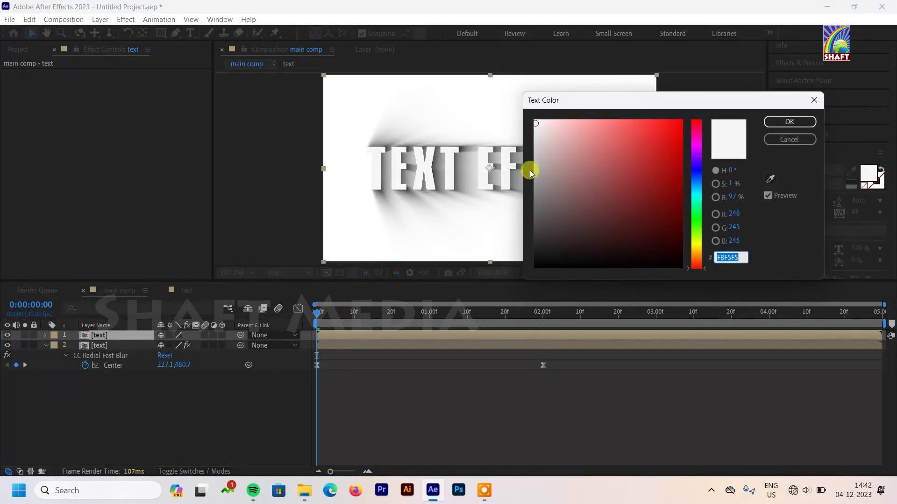
{"action": "left_click", "coordinate": [793, 136]}
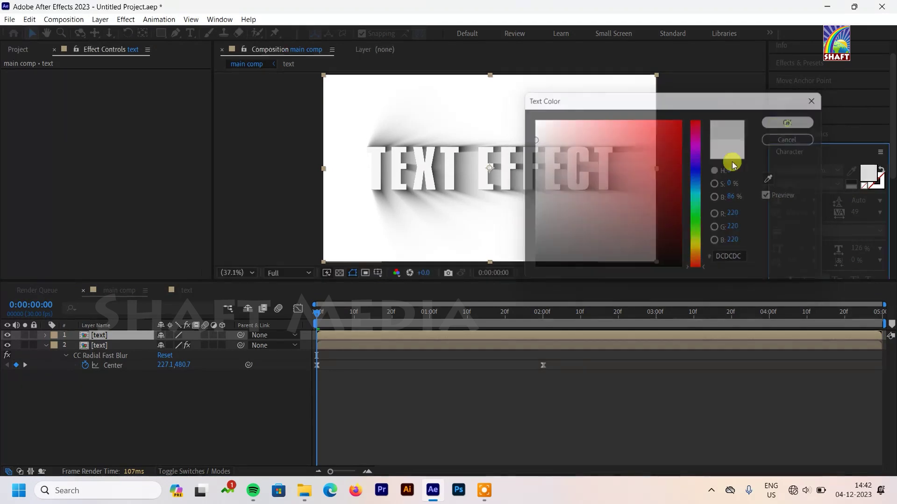
{"action": "left_click", "coordinate": [321, 311]}
{"action": "key", "text": "space"}
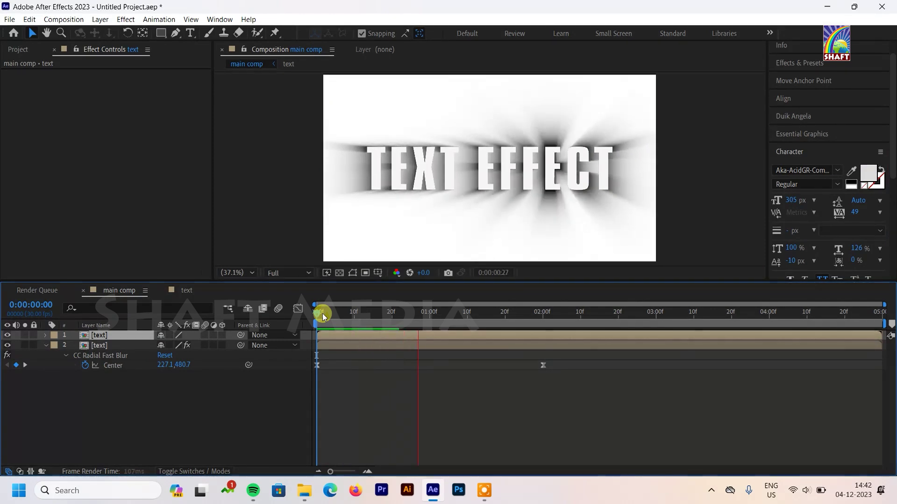
Add a 50mm Camera 1 via New > Camera, dismiss the 2D-layer warning, and select the lower text layer
{"action": "left_click", "coordinate": [99, 345]}
{"action": "left_click", "coordinate": [143, 421]}
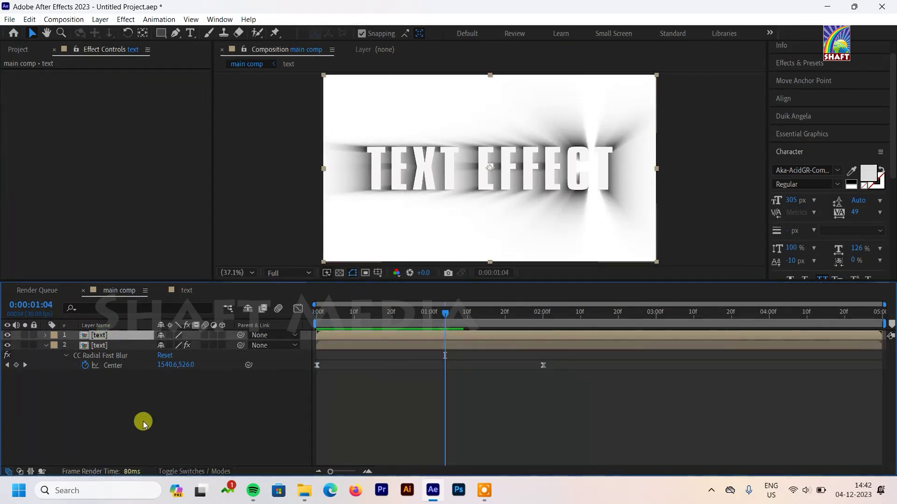
{"action": "right_click", "coordinate": [142, 407]}
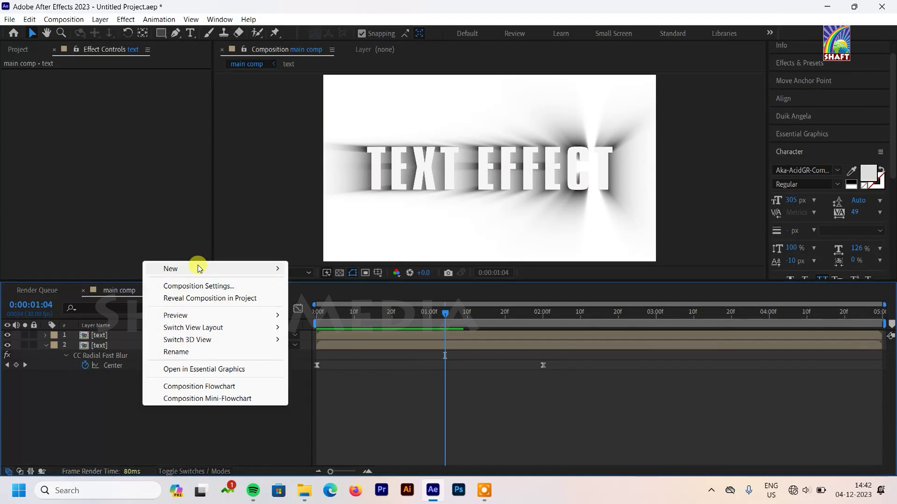
{"action": "mouse_move", "coordinate": [198, 269]}
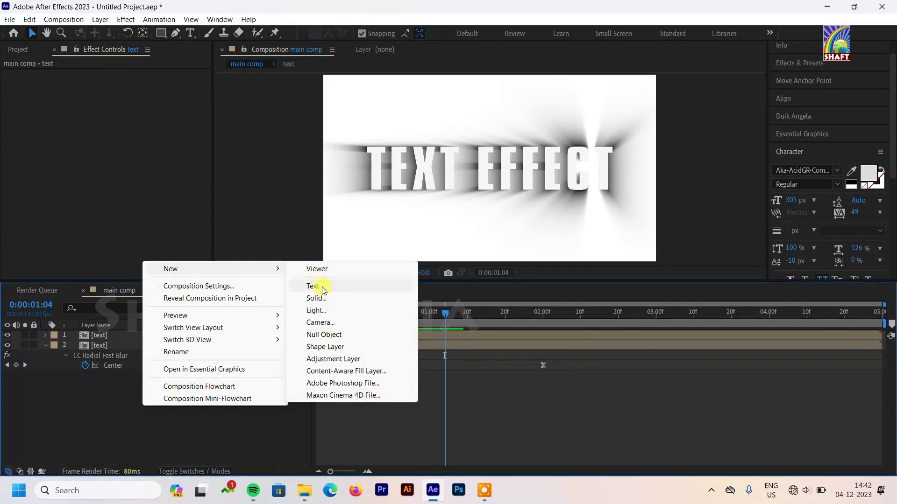
{"action": "left_click", "coordinate": [320, 322]}
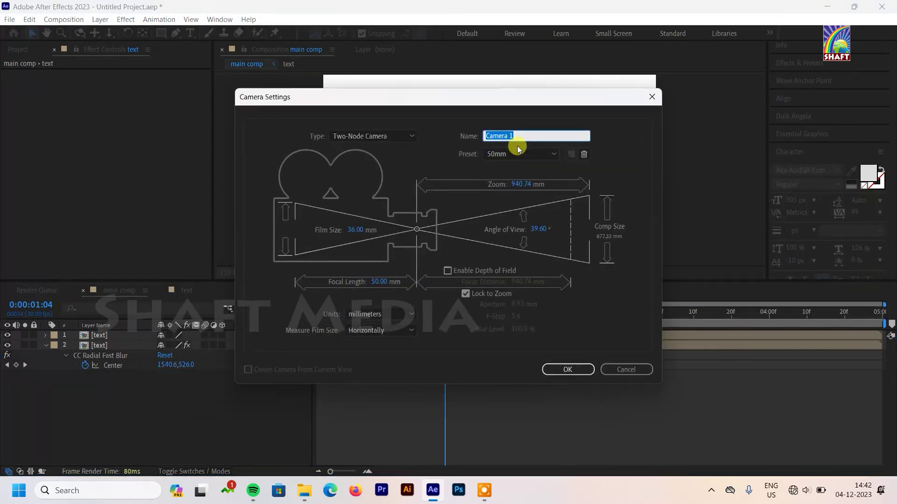
{"action": "left_click", "coordinate": [517, 149]}
{"action": "left_click", "coordinate": [524, 214]}
{"action": "left_click", "coordinate": [569, 369]}
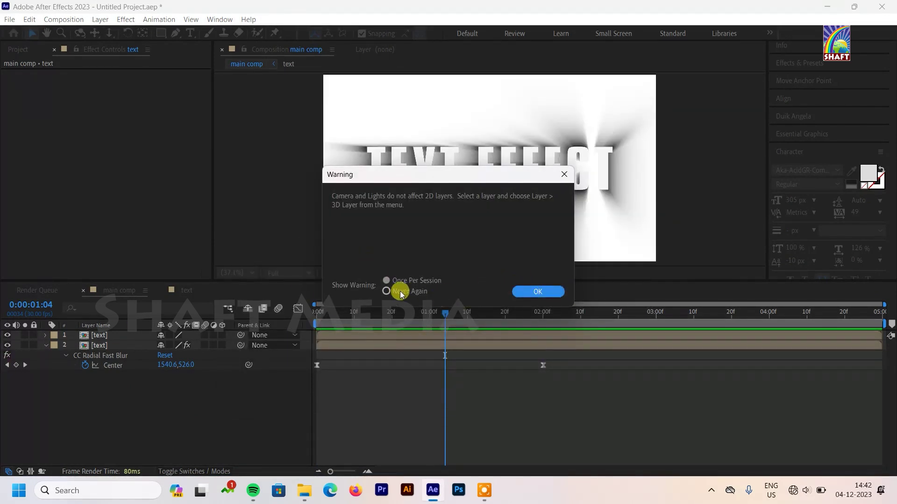
{"action": "key", "text": "Return"}
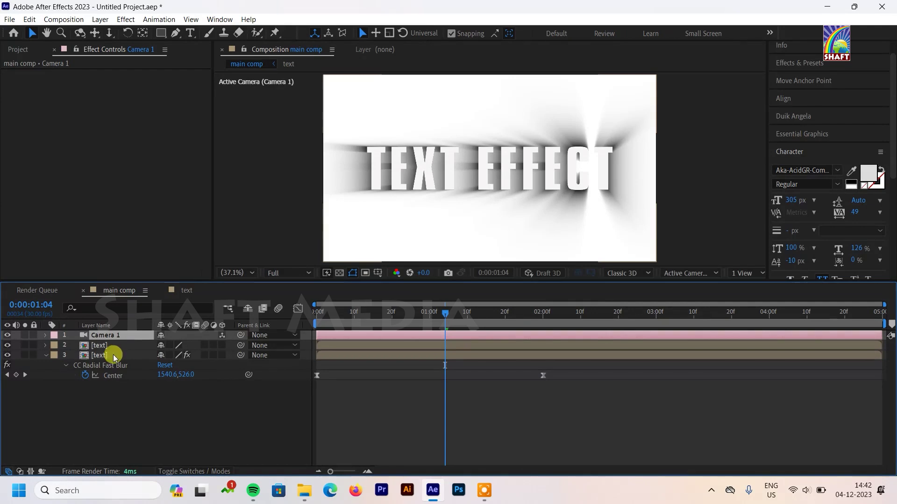
{"action": "left_click", "coordinate": [209, 415]}
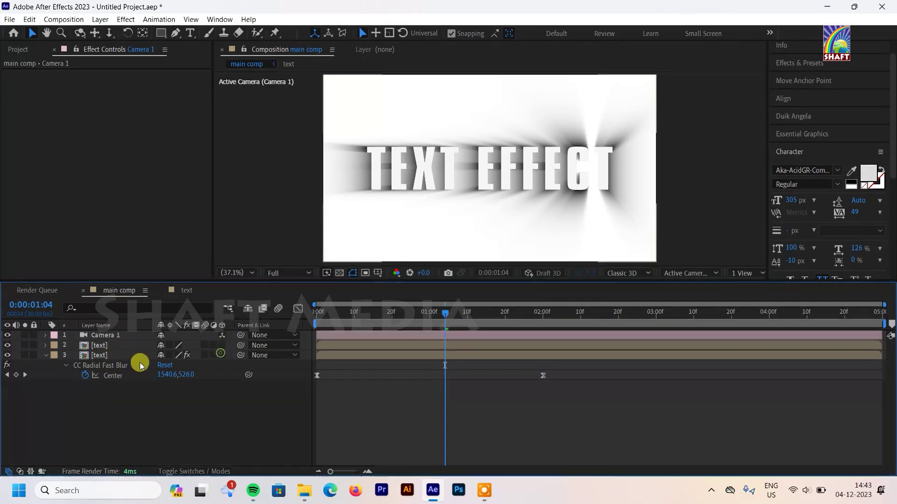
{"action": "left_click", "coordinate": [122, 356]}
Select both text layers and pre-compose them into 'final tittle'
{"action": "left_click", "coordinate": [124, 347], "text": "shift"}
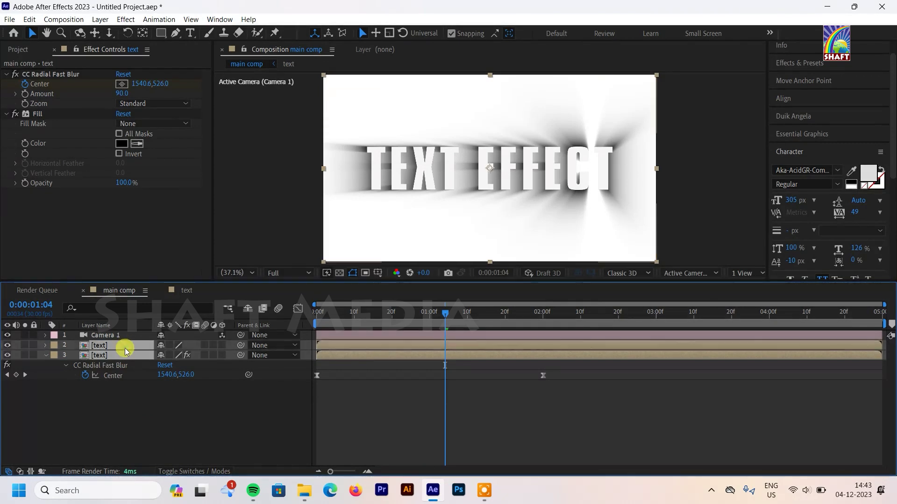
{"action": "key", "text": "ctrl+shift+c"}
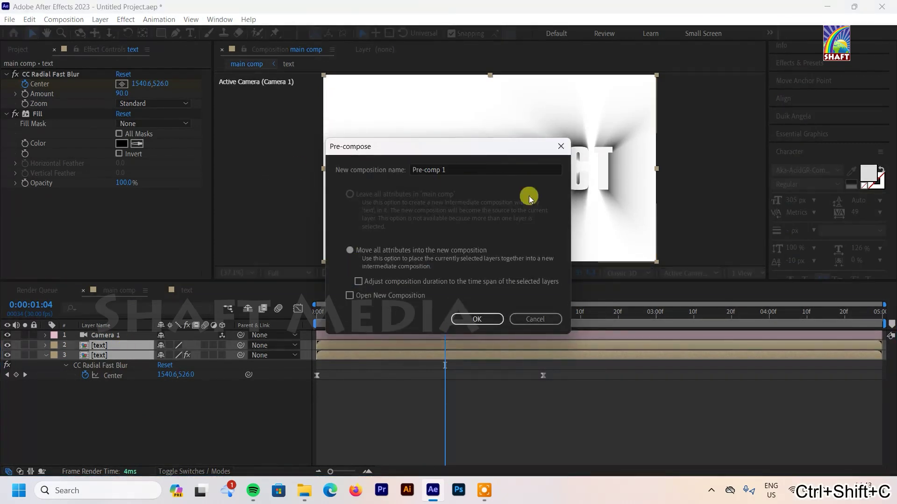
{"action": "left_click", "coordinate": [455, 172]}
{"action": "key", "text": "BackSpace"}
{"action": "type", "text": "final tittle"}
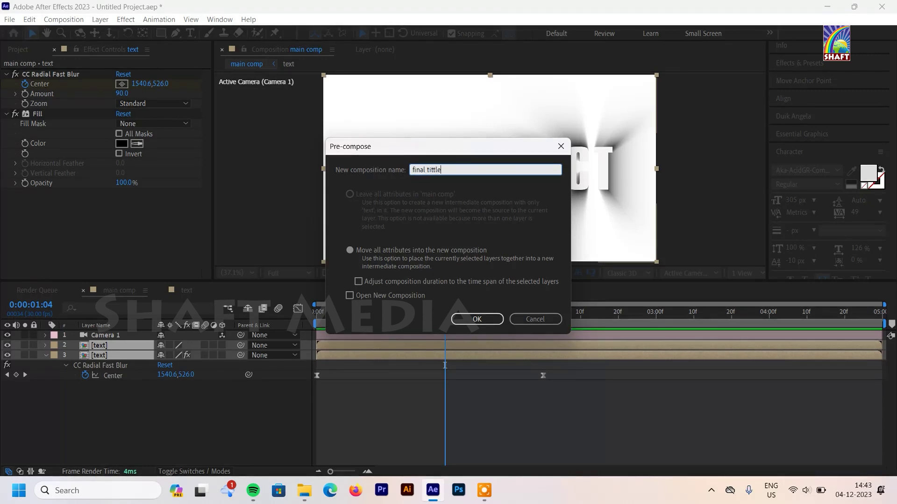
{"action": "key", "text": "Return"}
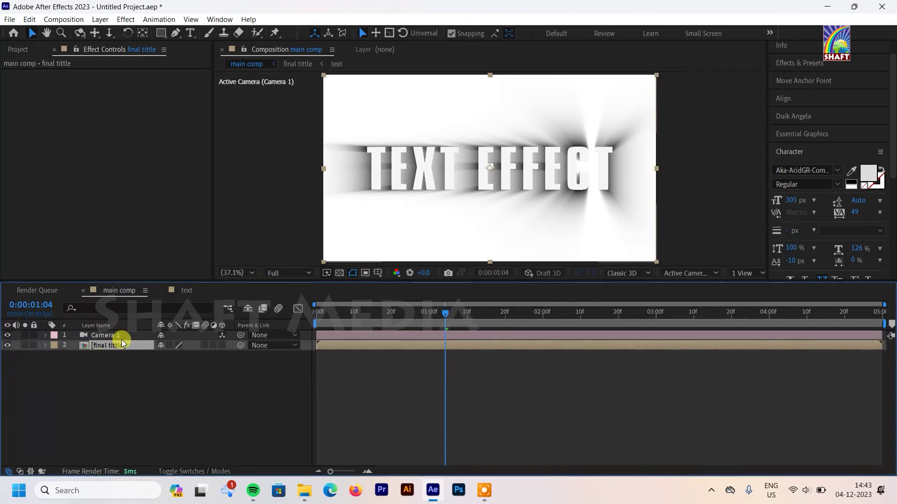
Turn on 3D for final tittle and return the time to frame 0
{"action": "left_click", "coordinate": [222, 346]}
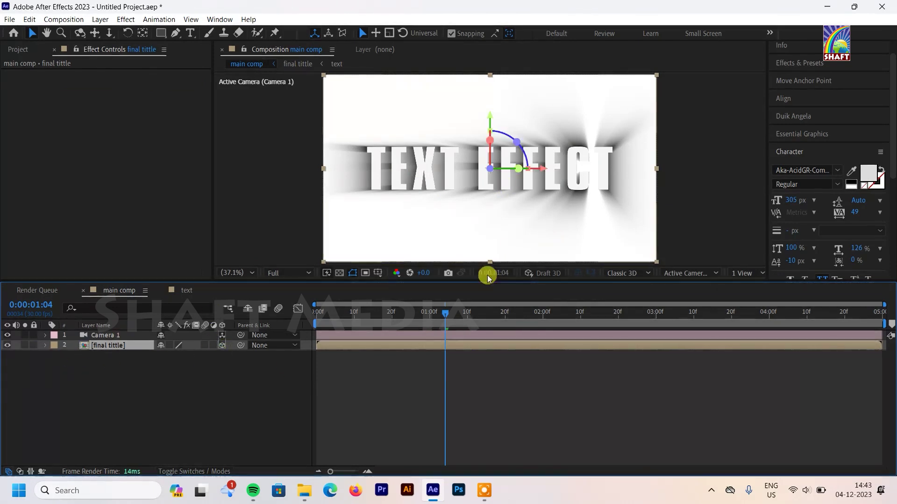
{"action": "left_click_drag", "start_coordinate": [450, 315], "coordinate": [199, 326]}
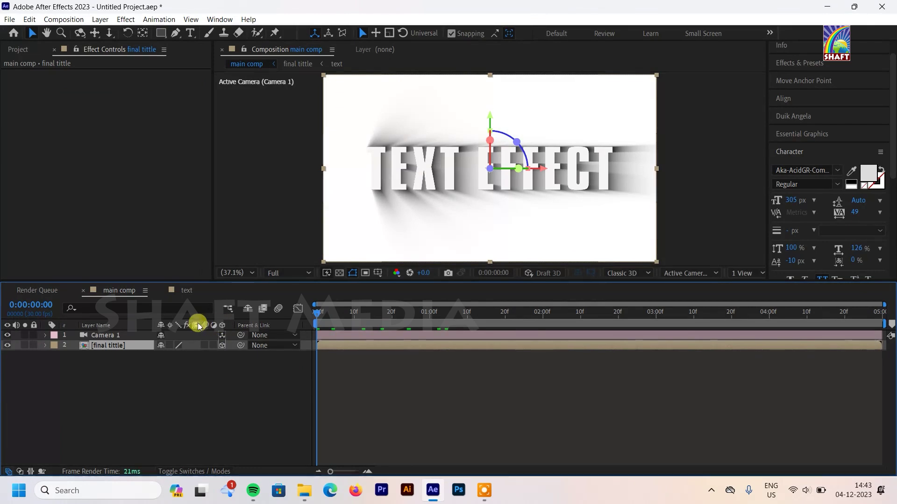
{"action": "left_click", "coordinate": [114, 369]}
{"action": "left_click", "coordinate": [108, 346]}
Keyframe Camera 1's Position at 0s with Z pulled back to -3985.7
{"action": "left_click", "coordinate": [121, 336]}
{"action": "key", "text": "p"}
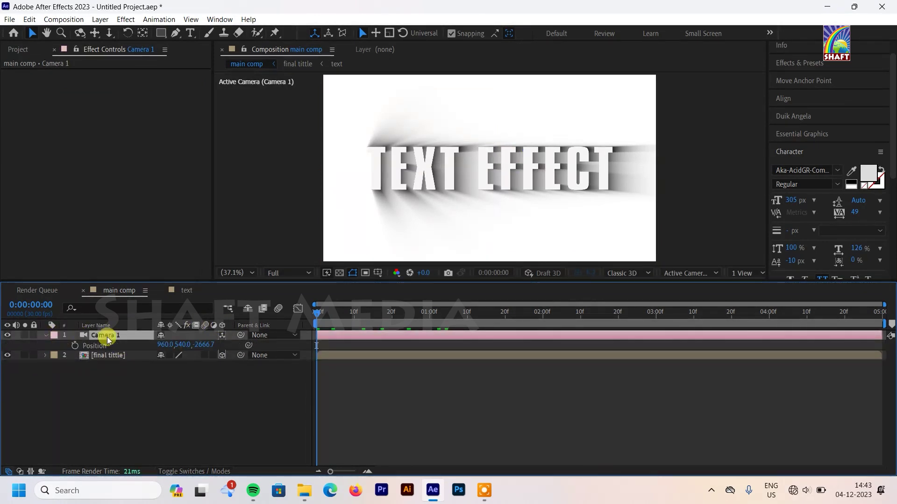
{"action": "left_click", "coordinate": [75, 346]}
{"action": "left_click_drag", "start_coordinate": [199, 346], "coordinate": [41, 363]}
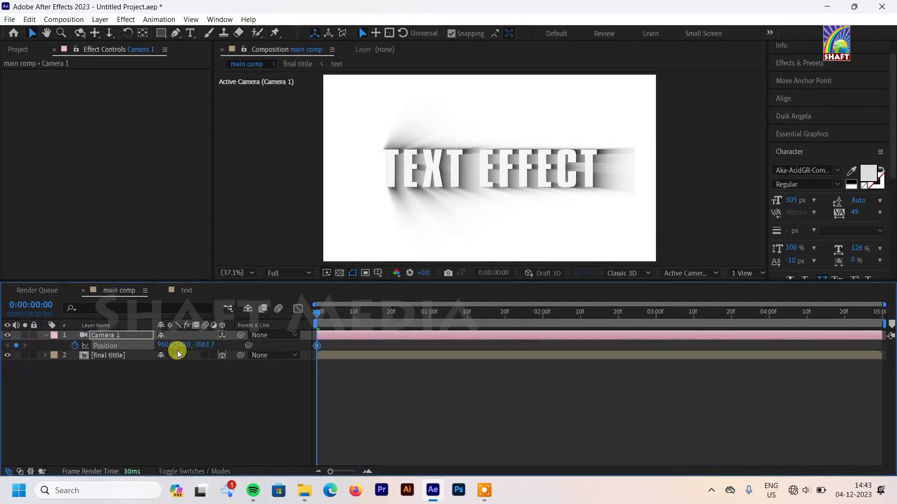
{"action": "left_click_drag", "start_coordinate": [198, 345], "coordinate": [6, 374]}
{"action": "left_click_drag", "start_coordinate": [192, 344], "coordinate": [56, 356]}
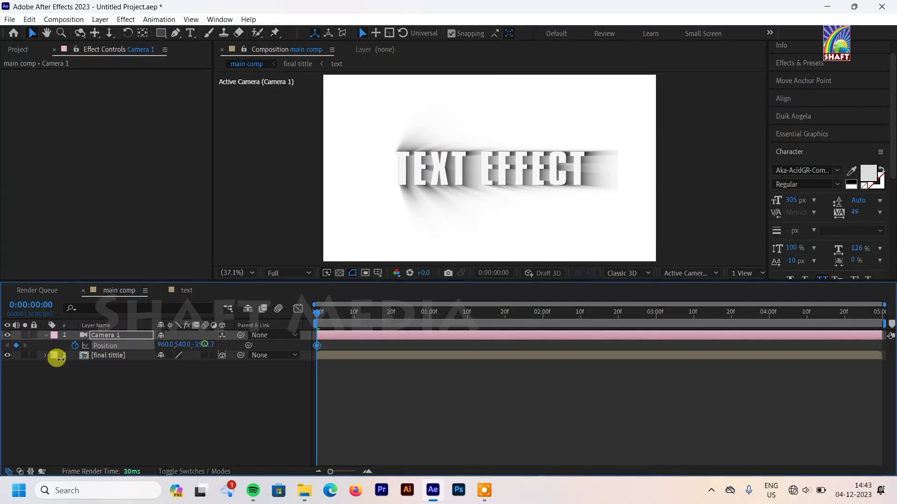
{"action": "left_click_drag", "start_coordinate": [190, 344], "coordinate": [120, 352]}
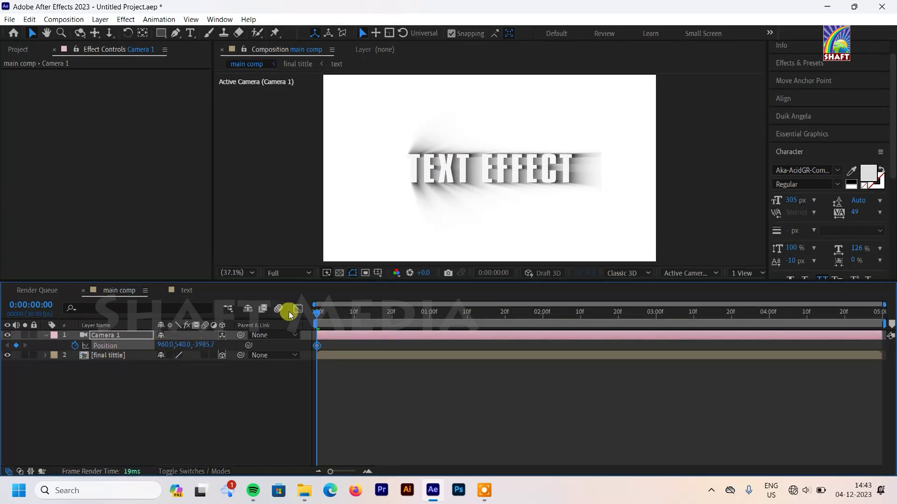
{"action": "left_click_drag", "start_coordinate": [319, 312], "coordinate": [469, 321]}
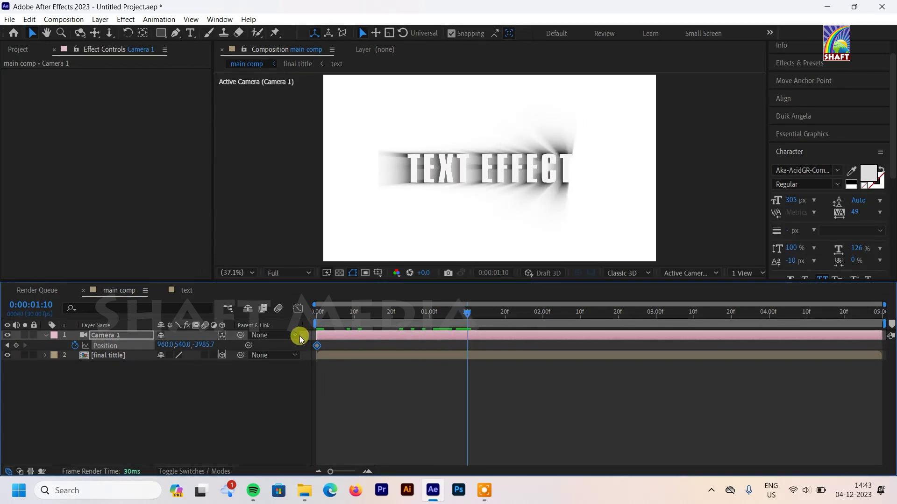
Key the camera Position at Z -2666.7 near 1:10, pushing in from -3985.7, and preview it
{"action": "right_click", "coordinate": [125, 342]}
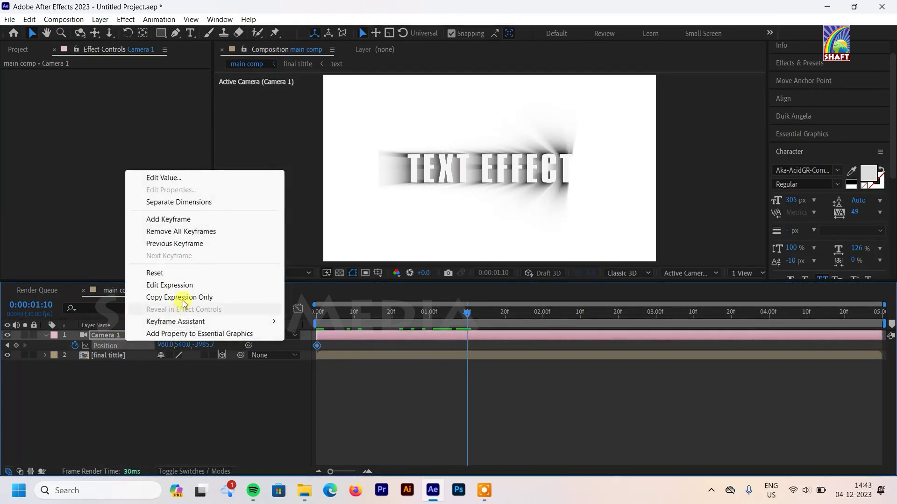
{"action": "left_click", "coordinate": [190, 274]}
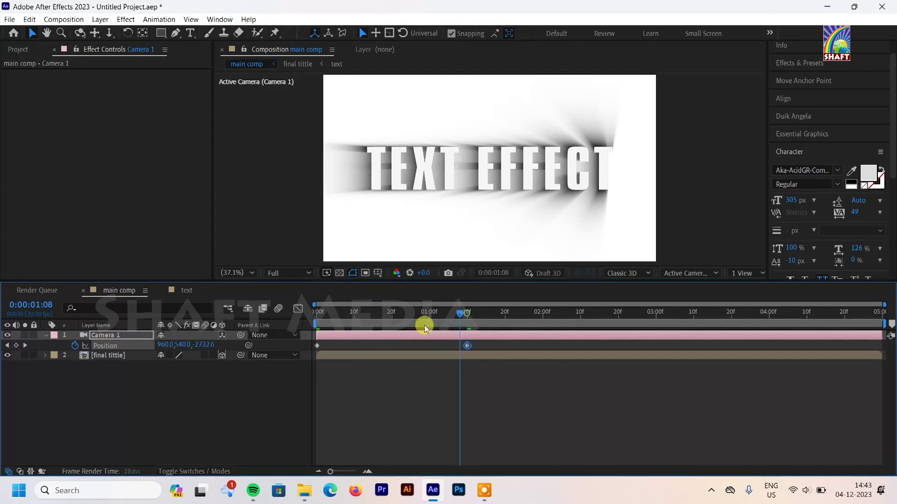
{"action": "key", "text": "space"}
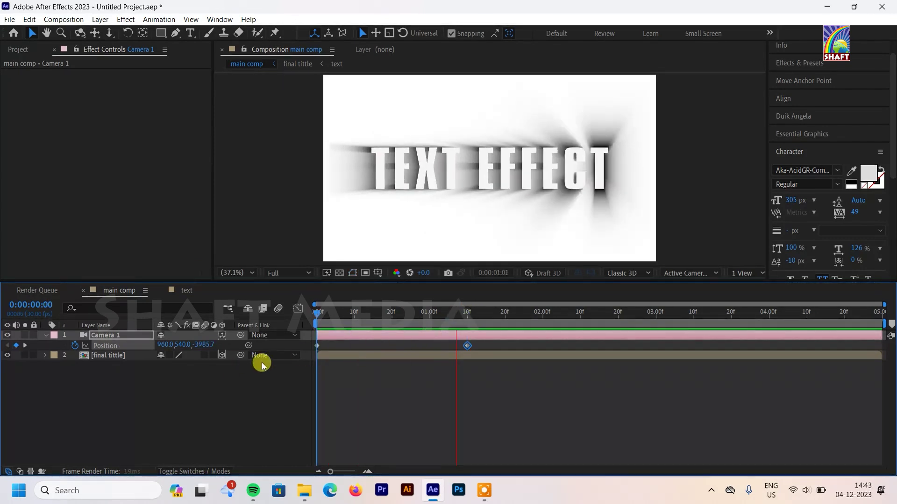
{"action": "key", "text": "space"}
Apply Easy Ease to both camera Position keyframes, preview the push-in, and show camera Rotation
{"action": "right_click", "coordinate": [467, 345]}
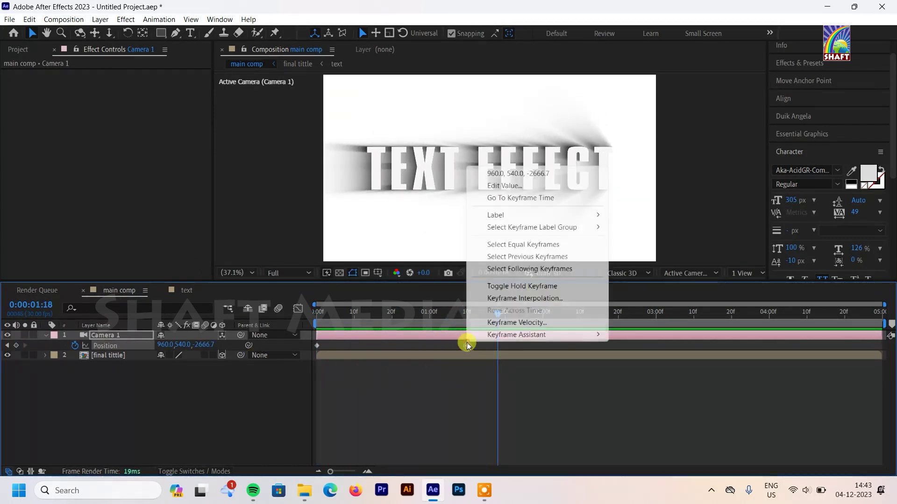
{"action": "left_click", "coordinate": [474, 345]}
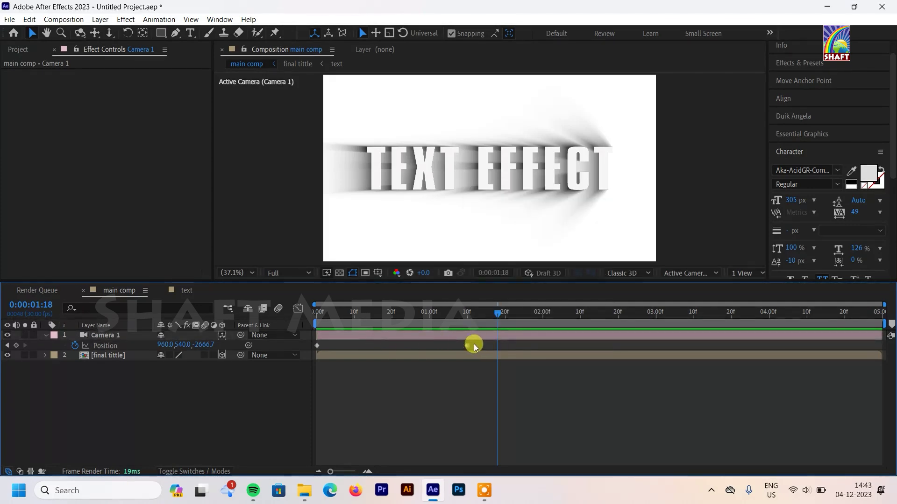
{"action": "left_click_drag", "start_coordinate": [472, 344], "coordinate": [280, 340]}
{"action": "right_click", "coordinate": [324, 347]}
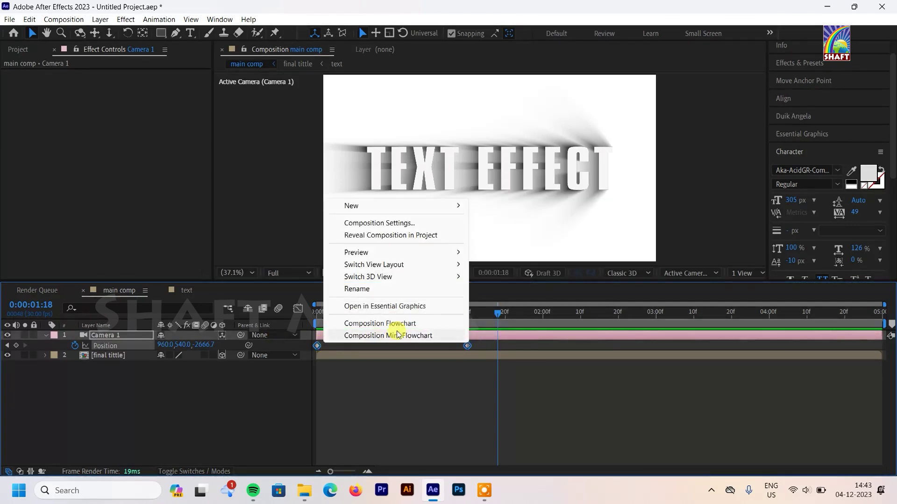
{"action": "left_click", "coordinate": [316, 345]}
{"action": "right_click", "coordinate": [317, 346]}
{"action": "mouse_move", "coordinate": [368, 341]}
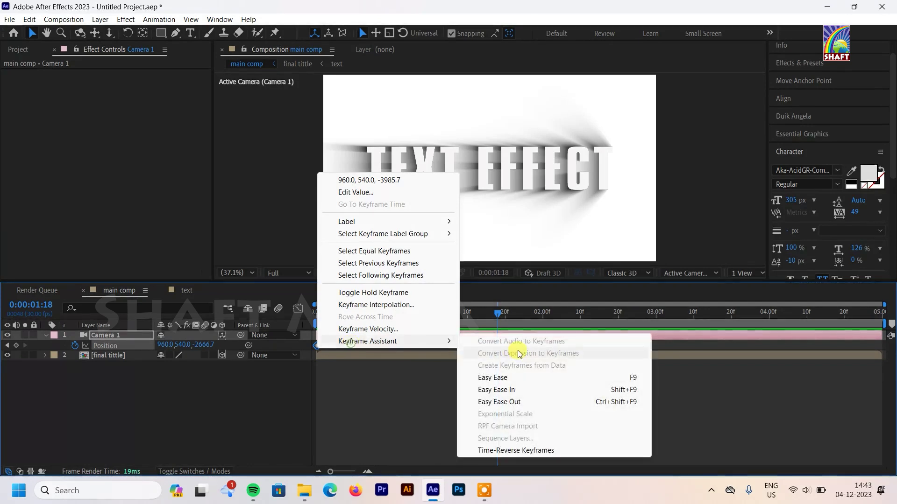
{"action": "left_click", "coordinate": [501, 380]}
{"action": "key", "text": "Home"}
{"action": "key", "text": "space"}
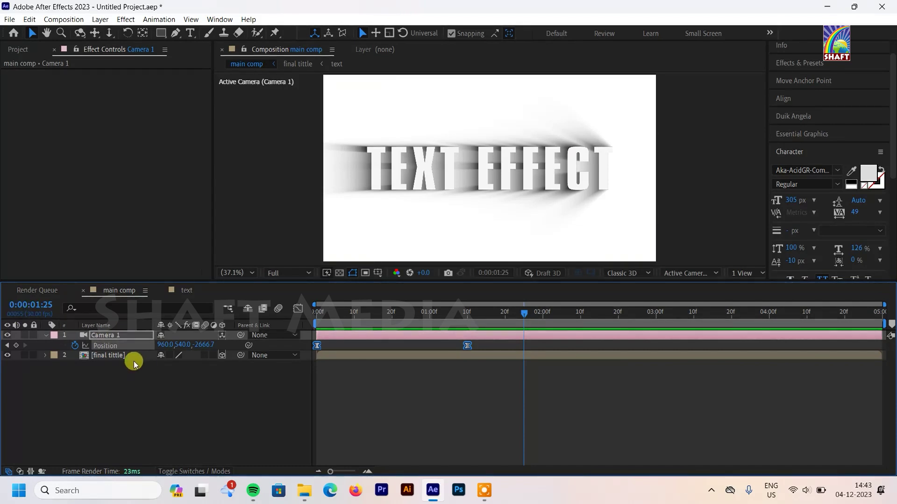
{"action": "key", "text": "r"}
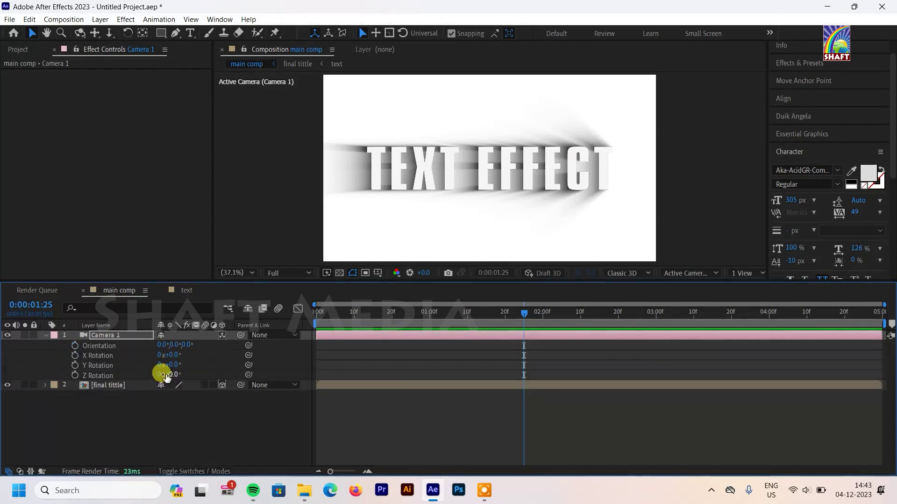
Key the camera Z Rotation at -16° at 0:00 and 0° at 1:10
{"action": "left_click_drag", "start_coordinate": [168, 375], "coordinate": [168, 377]}
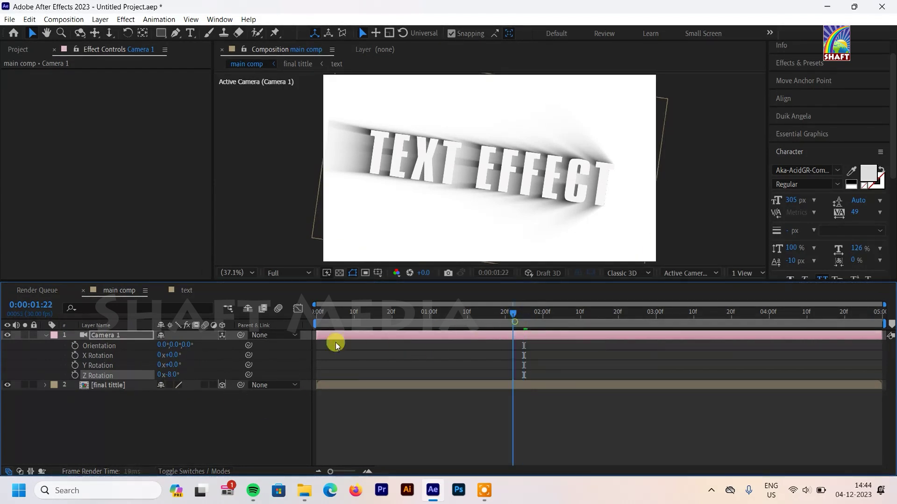
{"action": "key", "text": "Home"}
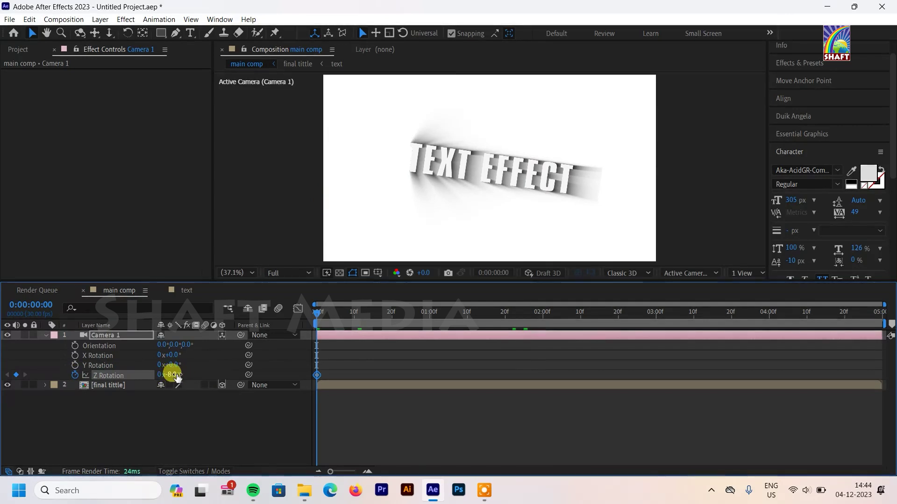
{"action": "left_click_drag", "start_coordinate": [176, 377], "coordinate": [173, 375]}
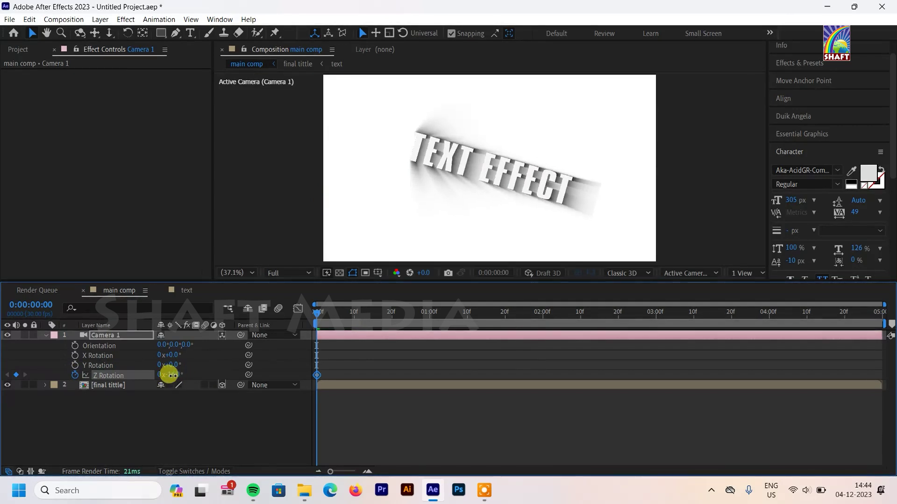
{"action": "key", "text": "u"}
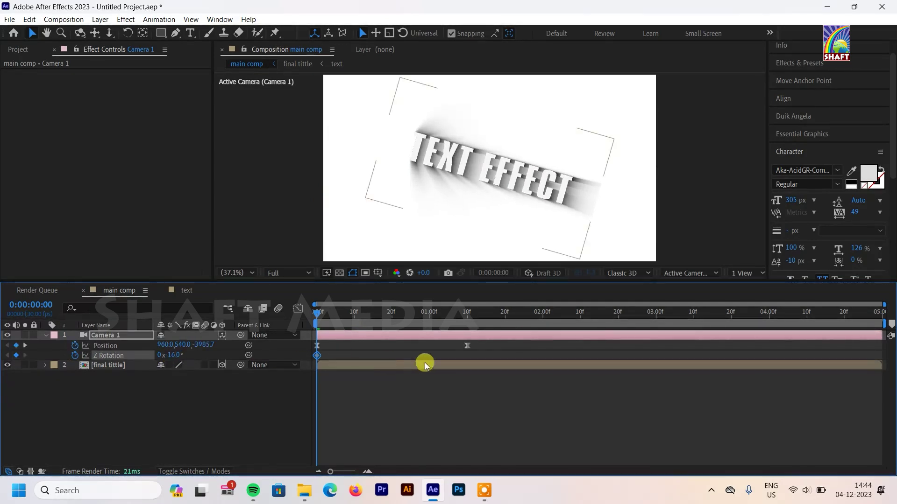
{"action": "left_click_drag", "start_coordinate": [318, 314], "coordinate": [467, 343]}
{"action": "key", "text": "alt+shift+p"}
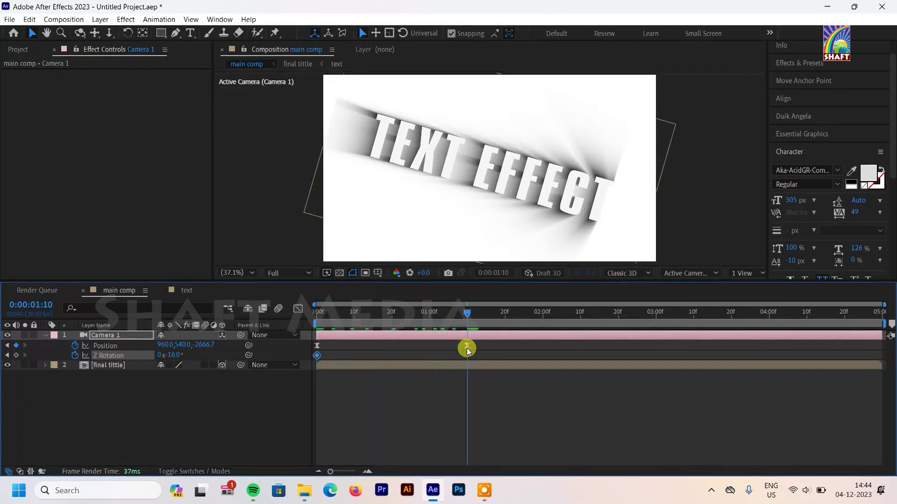
{"action": "type", "text": "0"}
{"action": "key", "text": "Return"}
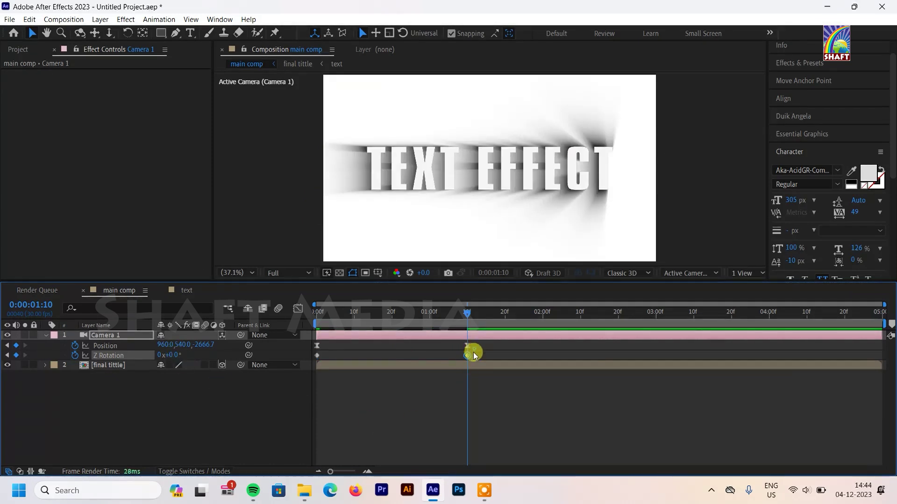
Apply Easy Ease to both Z Rotation keyframes and preview the rolling camera
{"action": "left_click", "coordinate": [477, 364]}
{"action": "left_click_drag", "start_coordinate": [481, 355], "coordinate": [310, 357]}
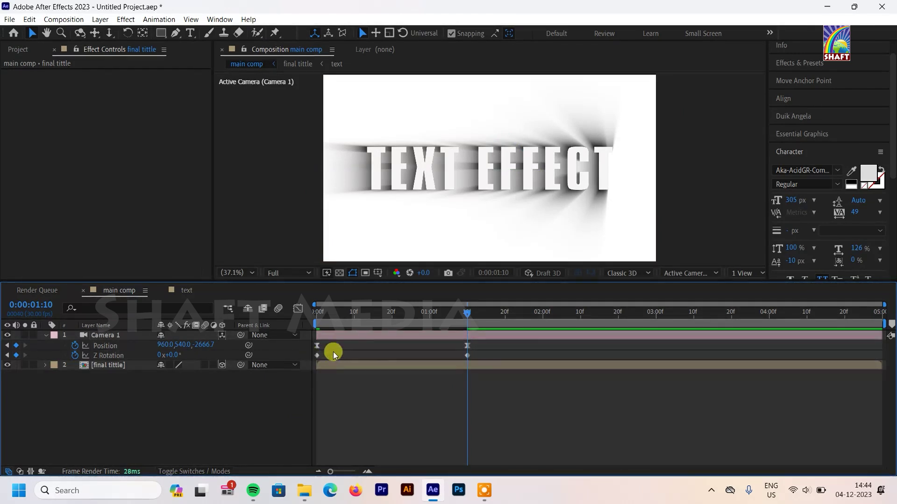
{"action": "left_click_drag", "start_coordinate": [479, 351], "coordinate": [303, 364]}
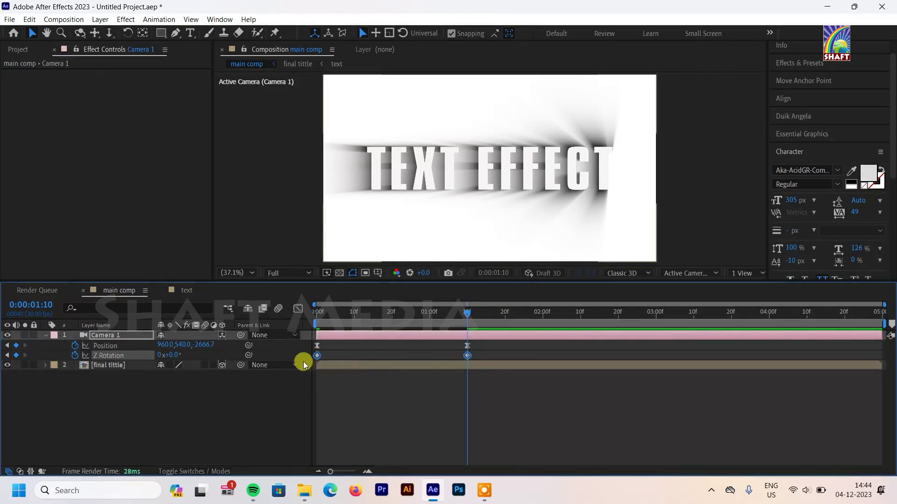
{"action": "right_click", "coordinate": [469, 353]}
{"action": "right_click", "coordinate": [468, 355]}
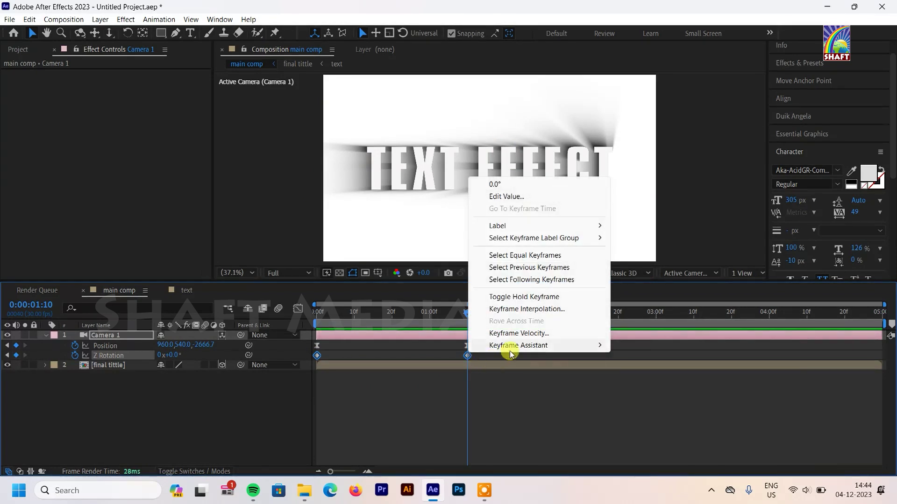
{"action": "mouse_move", "coordinate": [509, 351]}
{"action": "left_click", "coordinate": [628, 381]}
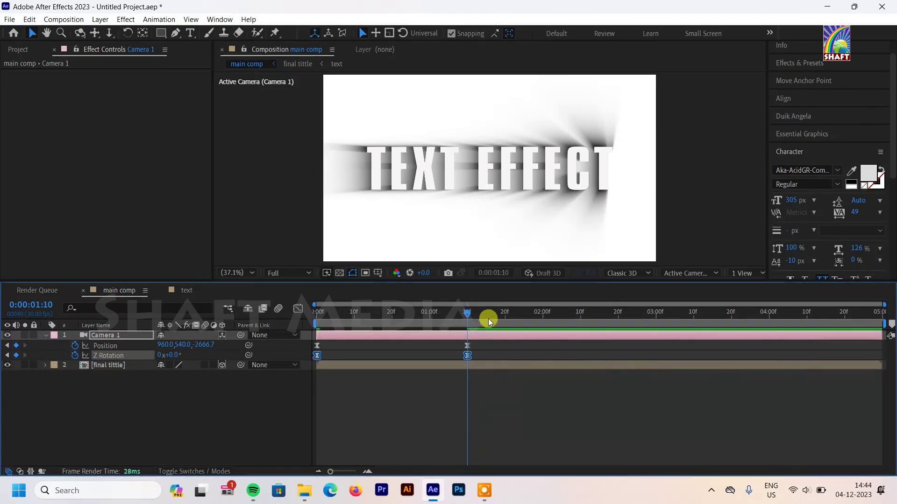
{"action": "key", "text": "Home"}
{"action": "key", "text": "space"}
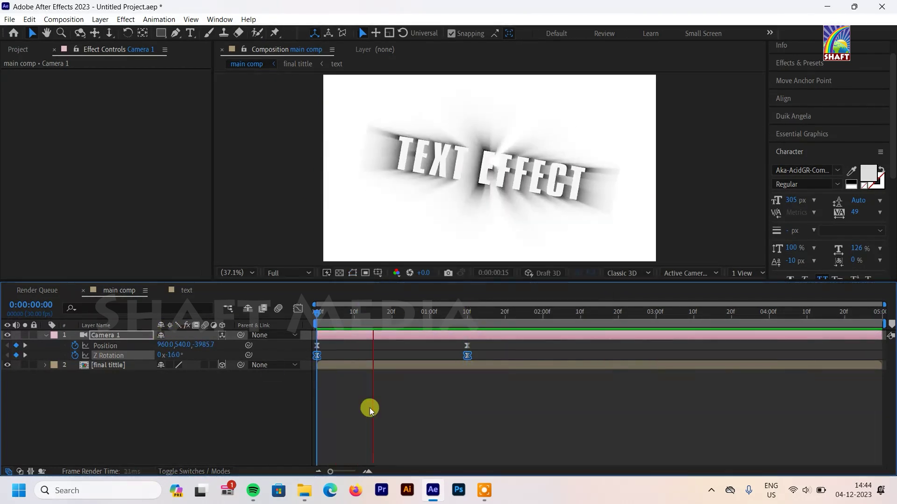
{"action": "key", "text": "space"}
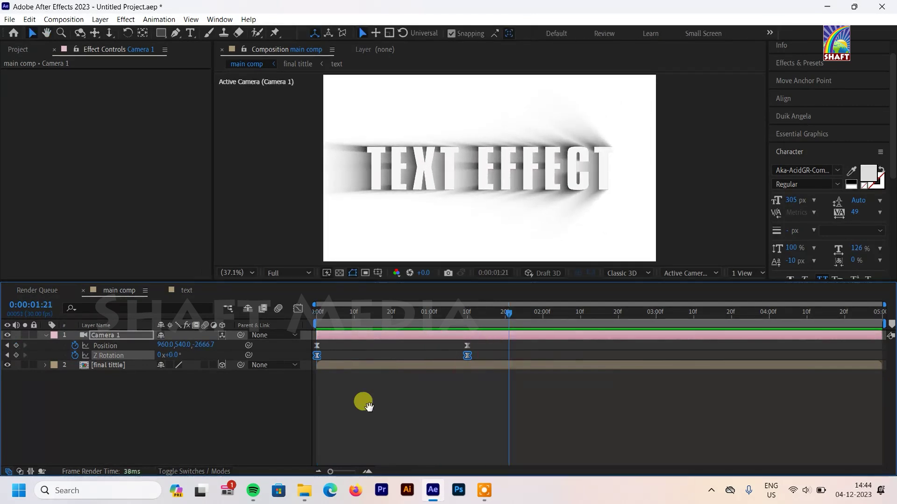
{"action": "key", "text": "space"}
{"action": "key", "text": "space"}
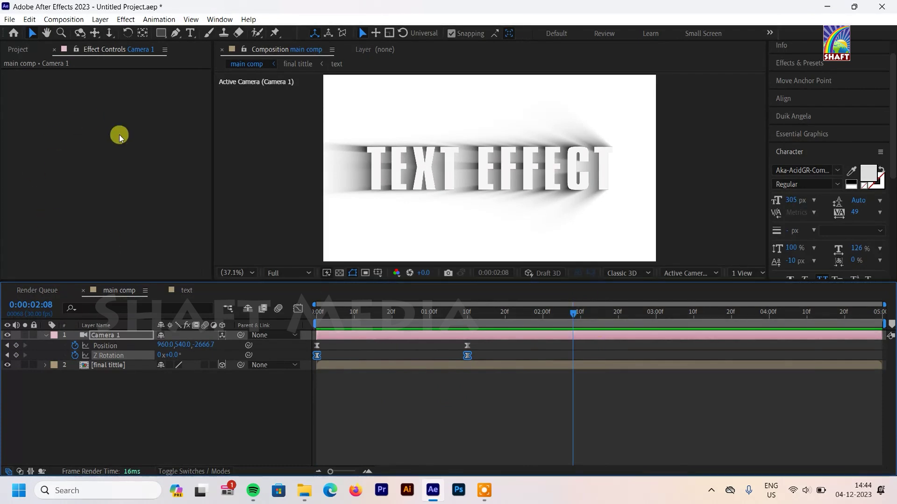
In the final tittle precomp, reveal the CC Radial Fast Blur keyframes and add an Amount keyframe at 2:00
{"action": "double_click", "coordinate": [119, 364]}
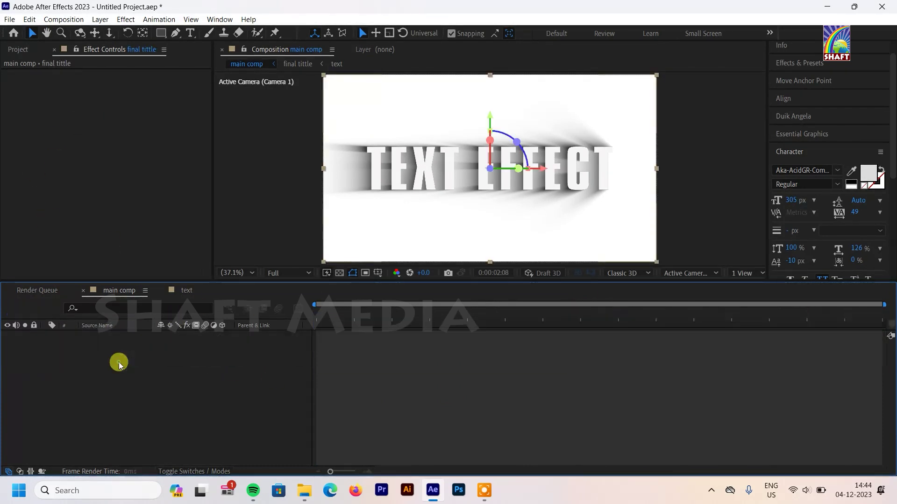
{"action": "left_click", "coordinate": [362, 345]}
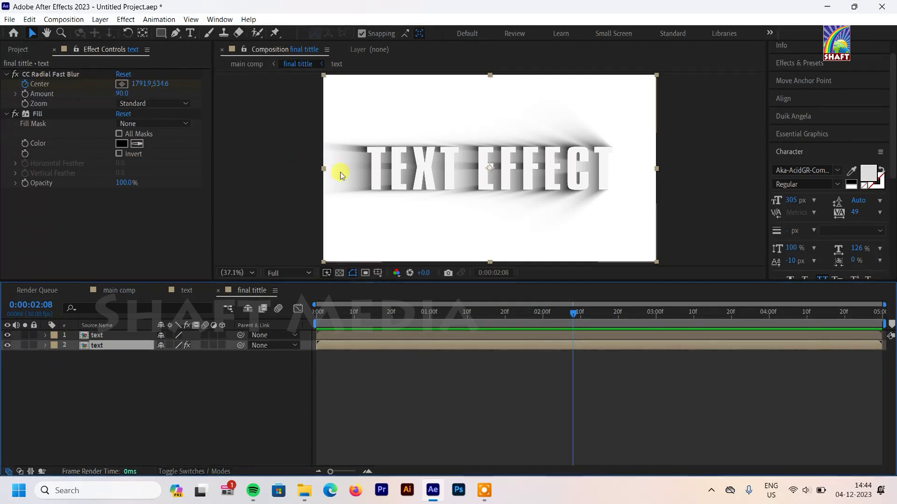
{"action": "left_click_drag", "start_coordinate": [574, 312], "coordinate": [404, 312]}
{"action": "mouse_move", "coordinate": [336, 335]}
{"action": "left_mouse_down"}
{"action": "mouse_move", "coordinate": [315, 335]}
{"action": "mouse_move", "coordinate": [526, 316]}
{"action": "mouse_move", "coordinate": [621, 332]}
{"action": "left_mouse_up"}
{"action": "left_click", "coordinate": [25, 95]}
{"action": "key", "text": "u"}
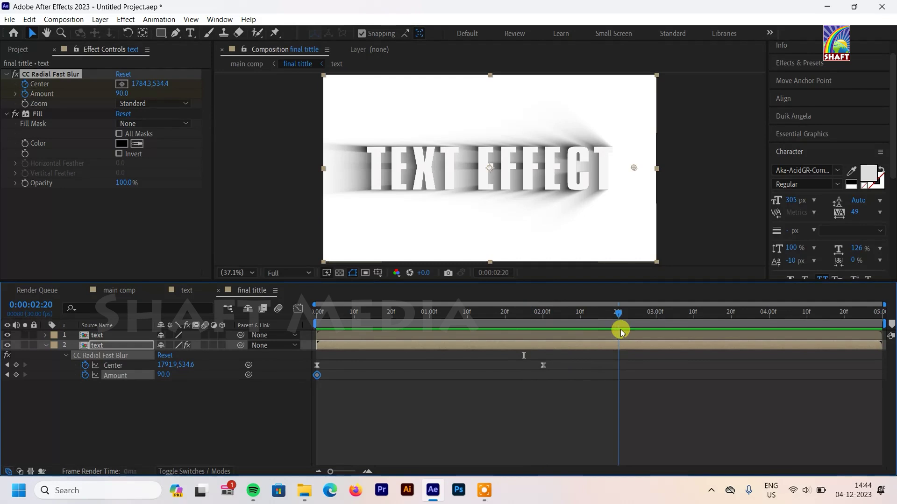
{"action": "left_click_drag", "start_coordinate": [545, 346], "coordinate": [542, 347]}
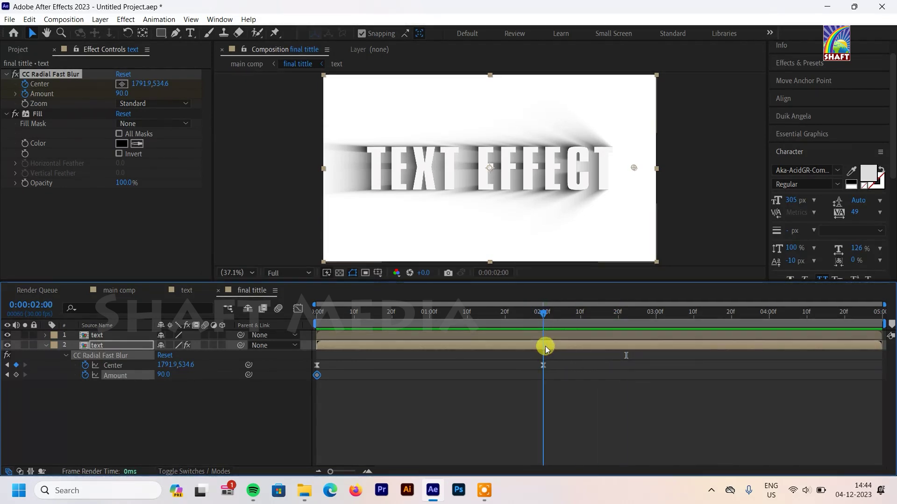
{"action": "left_click", "coordinate": [16, 95]}
{"action": "left_click", "coordinate": [16, 95]}
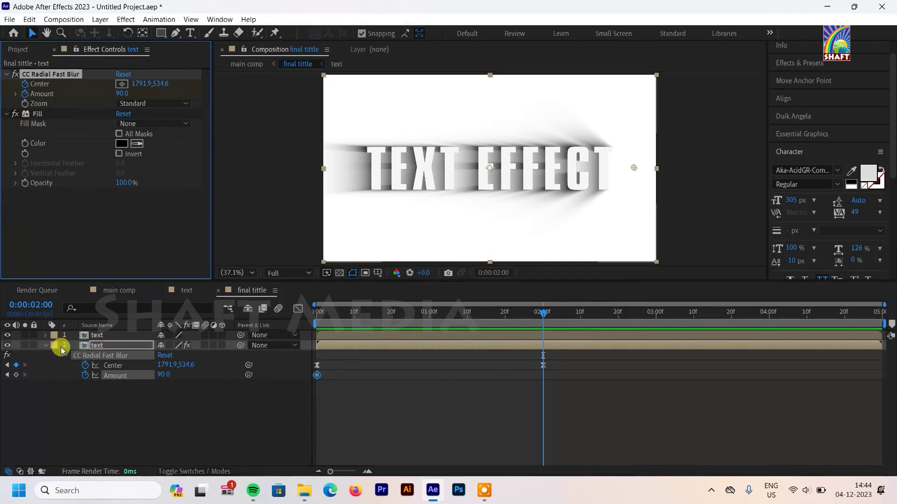
{"action": "left_click", "coordinate": [14, 376]}
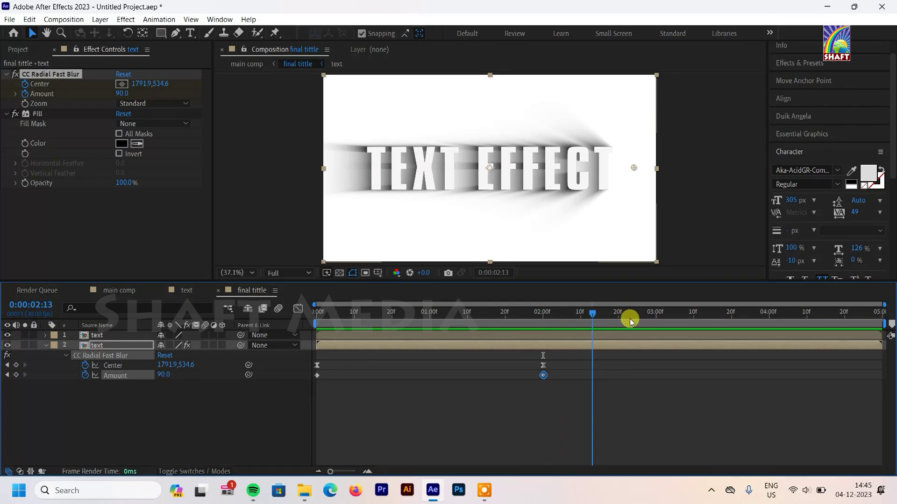
At 0:00:03:06, key the blur Amount and raise it from 0 through 50 to 77
{"action": "left_click_drag", "start_coordinate": [672, 323], "coordinate": [678, 324]}
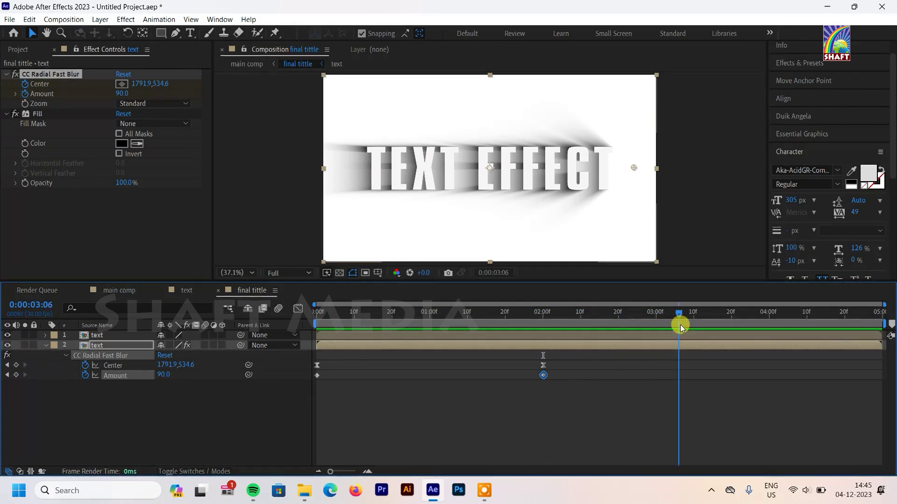
{"action": "left_click", "coordinate": [119, 94]}
{"action": "type", "text": "0"}
{"action": "key", "text": "Return"}
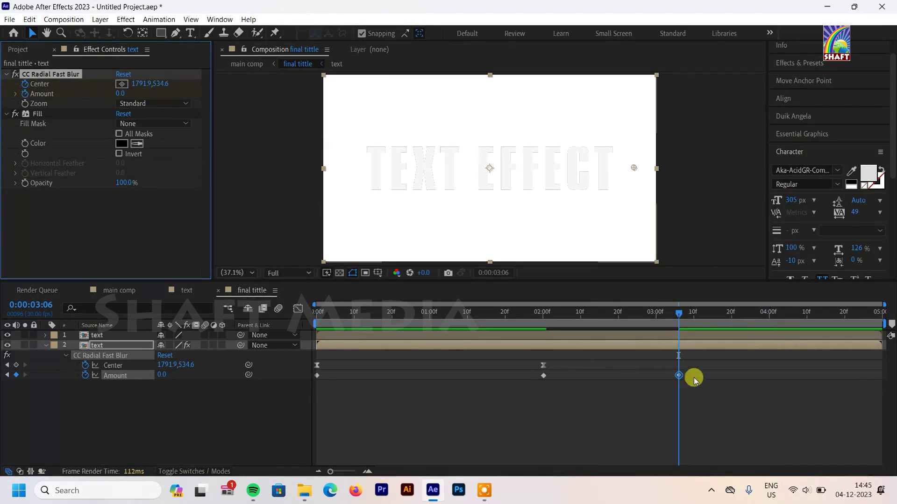
{"action": "left_click", "coordinate": [124, 94]}
{"action": "type", "text": "50"}
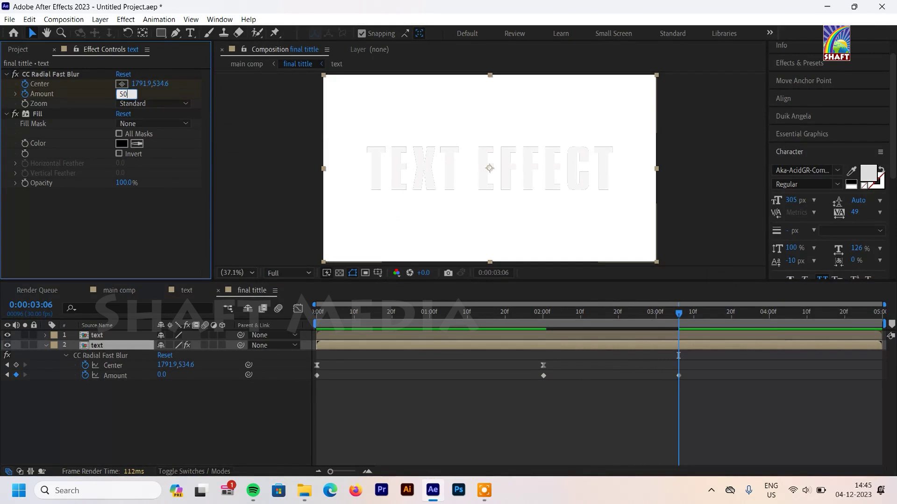
{"action": "key", "text": "Return"}
{"action": "mouse_move", "coordinate": [119, 95]}
{"action": "left_mouse_down"}
{"action": "mouse_move", "coordinate": [139, 97]}
{"action": "mouse_move", "coordinate": [124, 95]}
{"action": "left_mouse_up"}
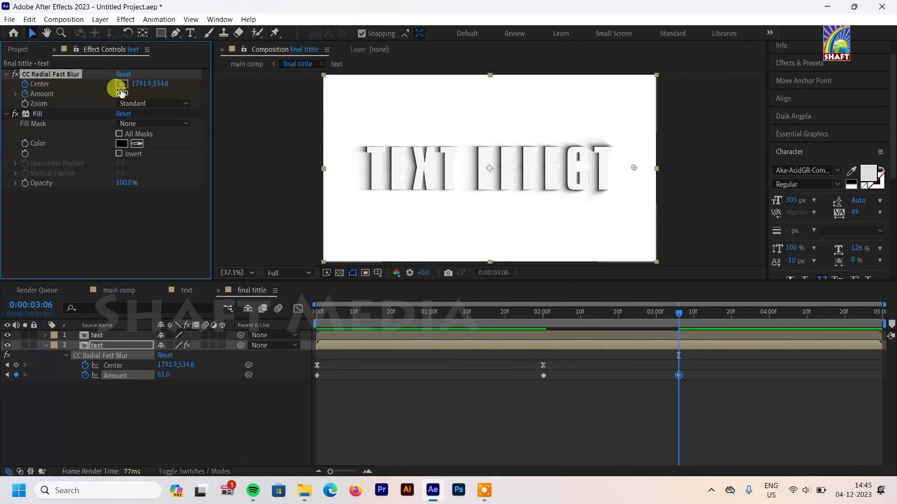
{"action": "left_click_drag", "start_coordinate": [125, 92], "coordinate": [123, 95]}
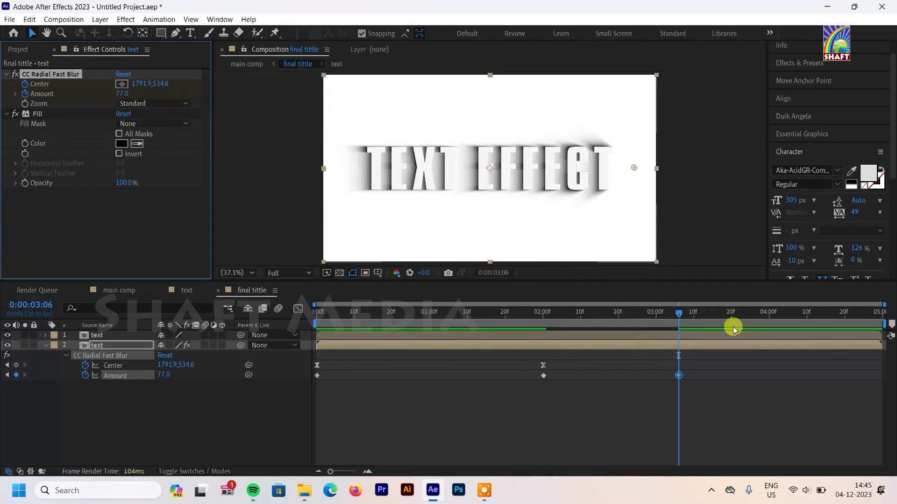
Apply Easy Ease to all three blur Amount keyframes and preview the animation
{"action": "left_click_drag", "start_coordinate": [678, 314], "coordinate": [209, 354]}
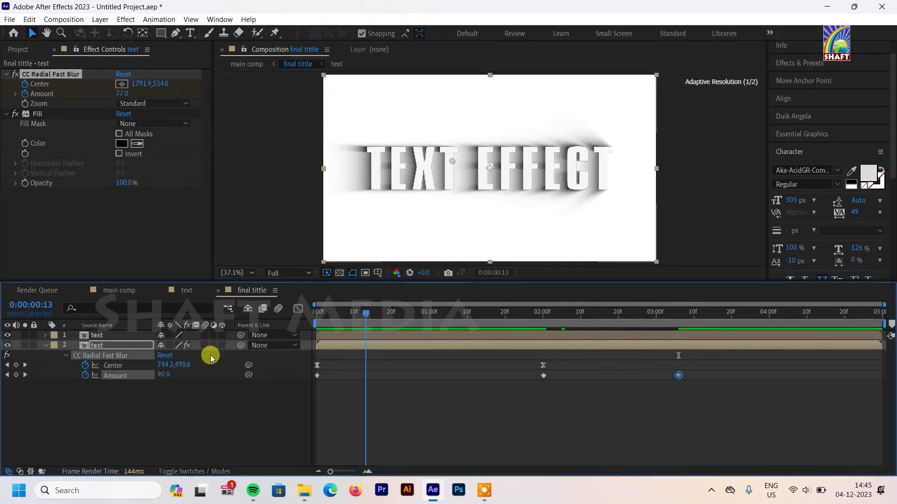
{"action": "left_click_drag", "start_coordinate": [741, 378], "coordinate": [254, 367]}
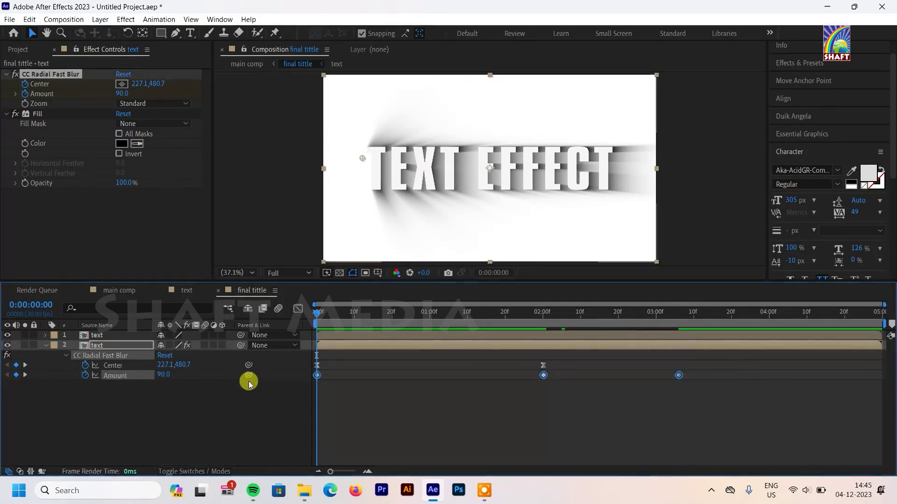
{"action": "right_click", "coordinate": [317, 374]}
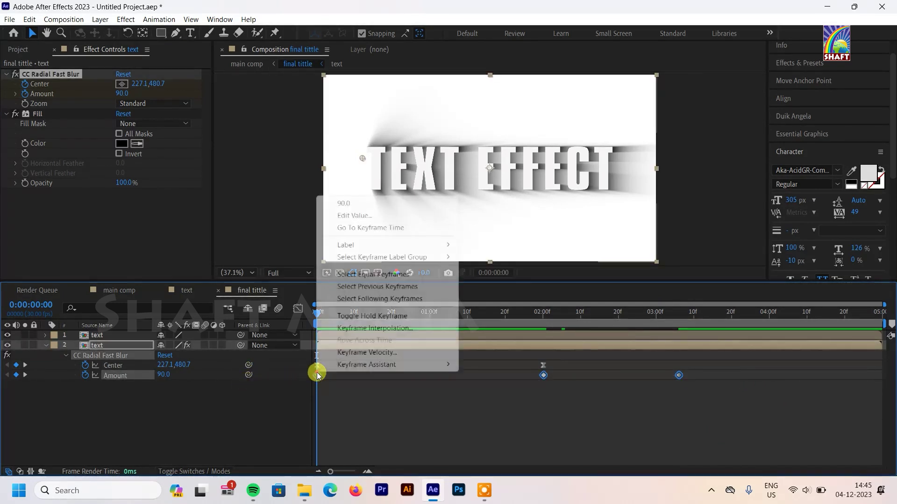
{"action": "mouse_move", "coordinate": [392, 369]}
{"action": "left_click", "coordinate": [490, 399]}
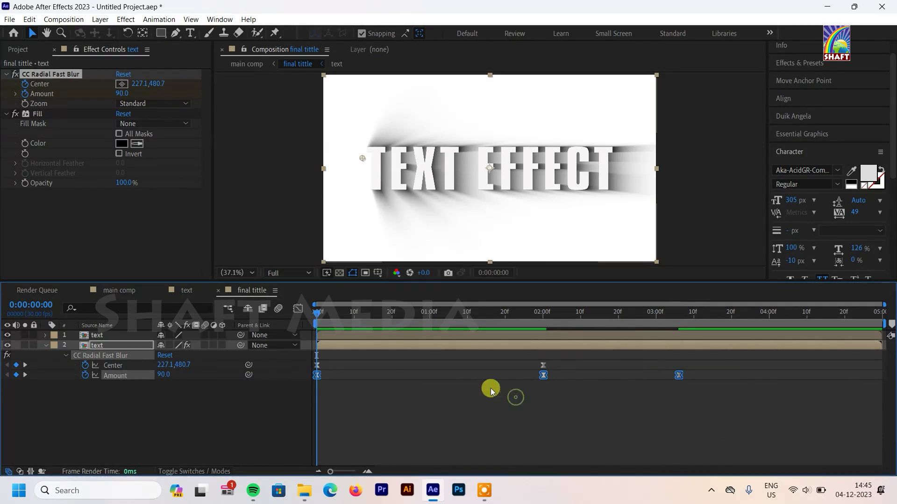
{"action": "key", "text": "space"}
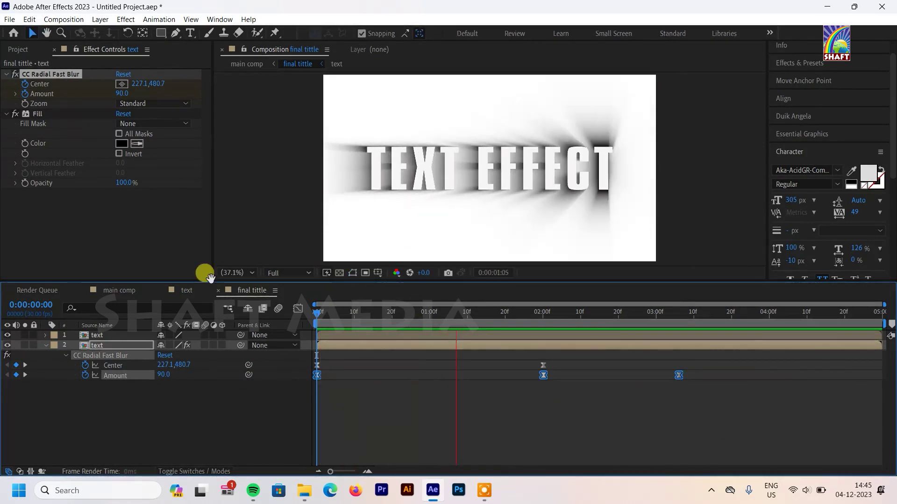
Return to main comp and reopen the final tittle precomp
{"action": "left_click", "coordinate": [130, 292]}
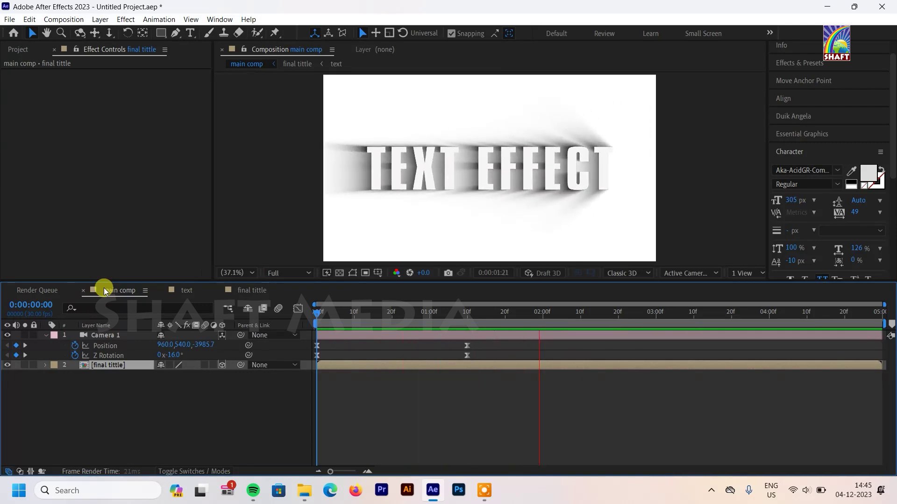
{"action": "key", "text": "space"}
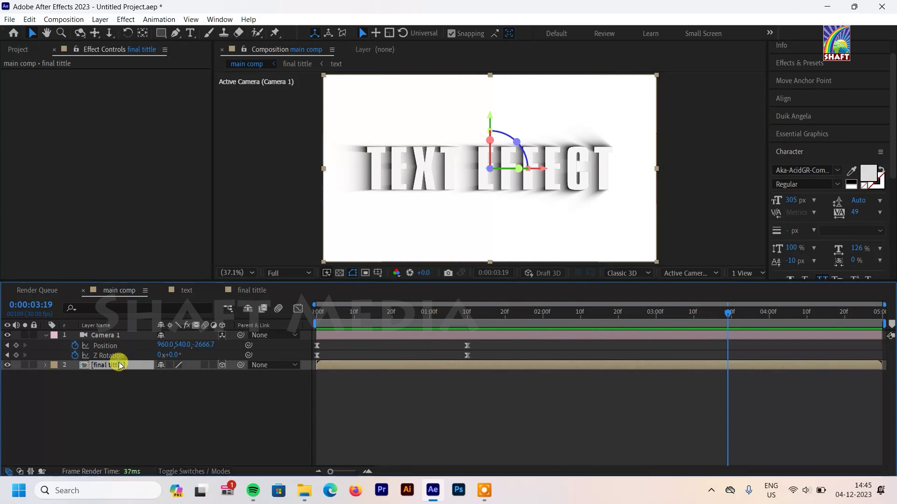
{"action": "left_click", "coordinate": [184, 427]}
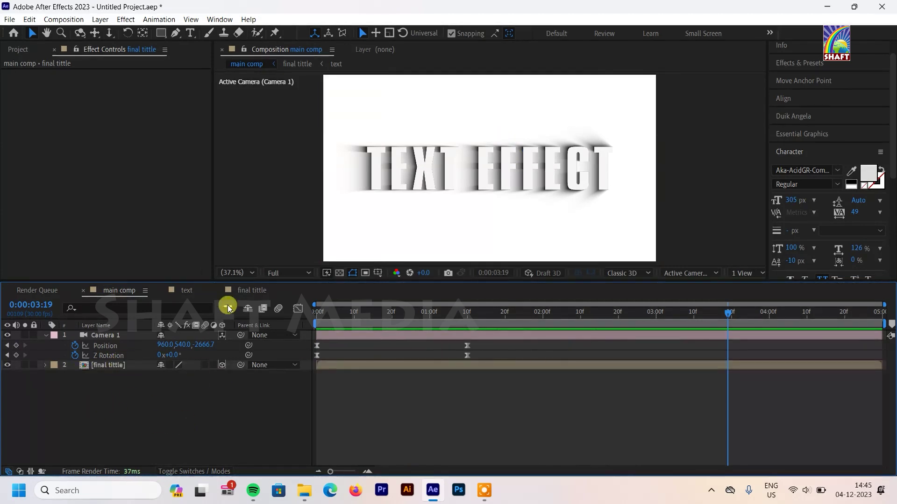
{"action": "double_click", "coordinate": [109, 367]}
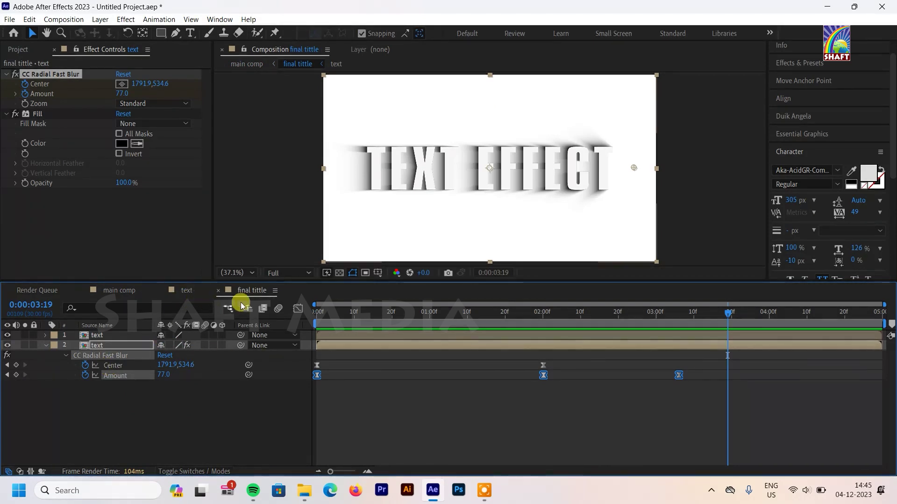
In the text precomp, replace the title text TEXT EFFECT with 'Thankyou'
{"action": "double_click", "coordinate": [111, 338]}
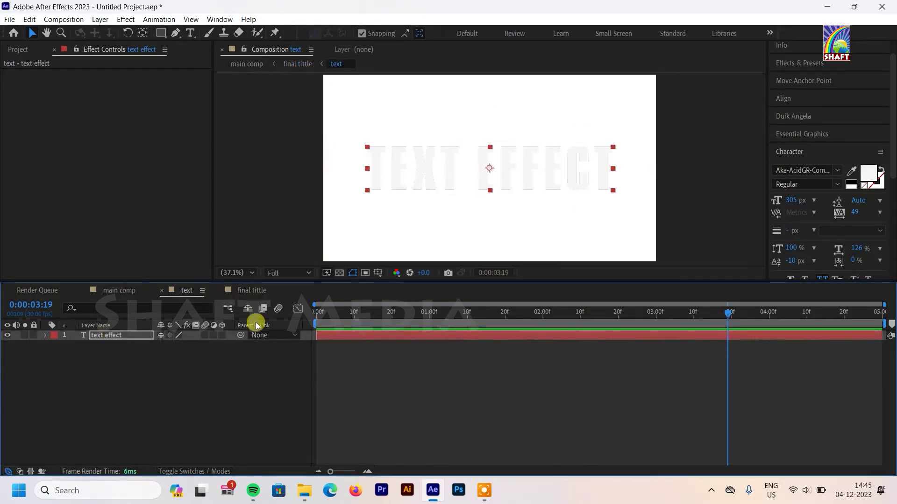
{"action": "double_click", "coordinate": [124, 336]}
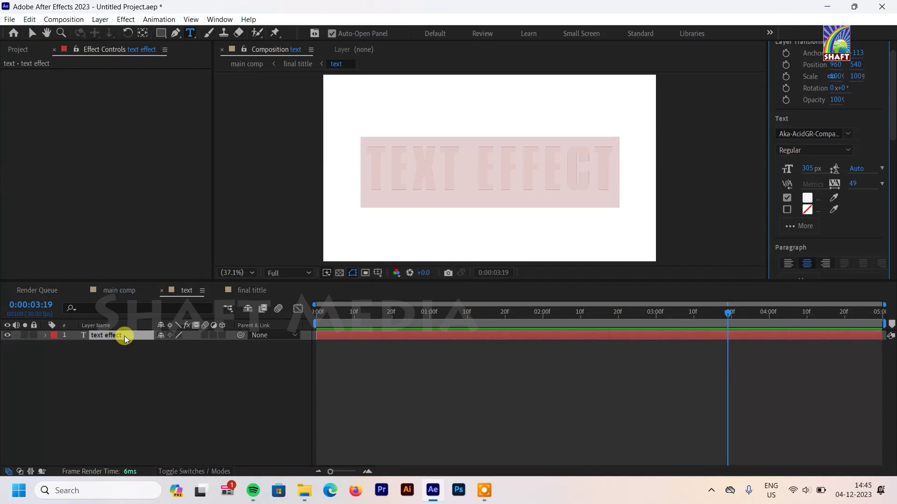
{"action": "type", "text": "Thank"}
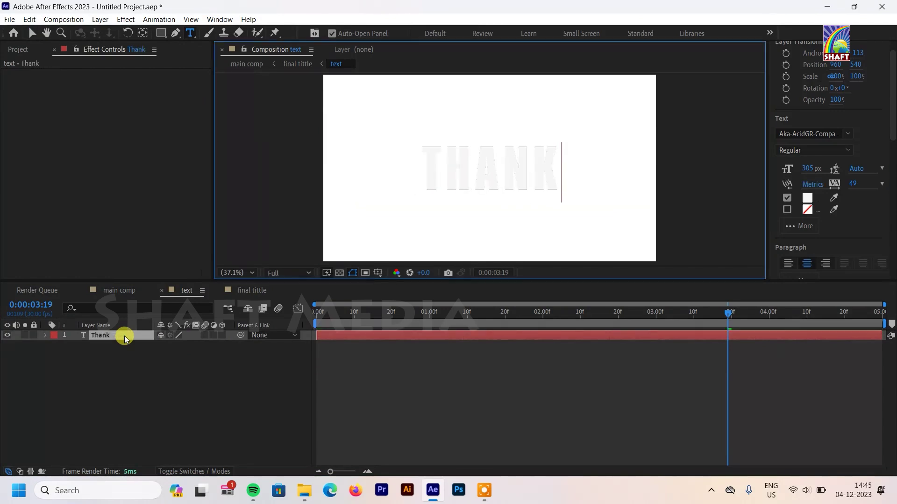
{"action": "type", "text": "you"}
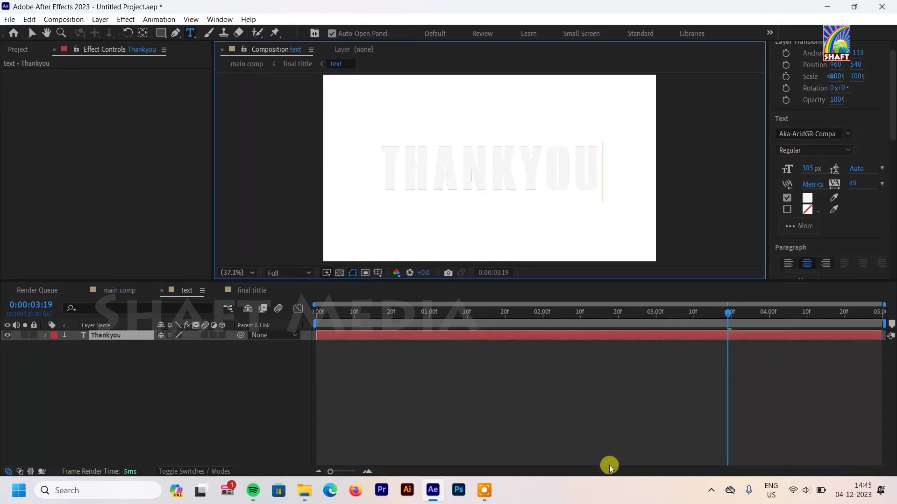
{"action": "left_click", "coordinate": [108, 292]}
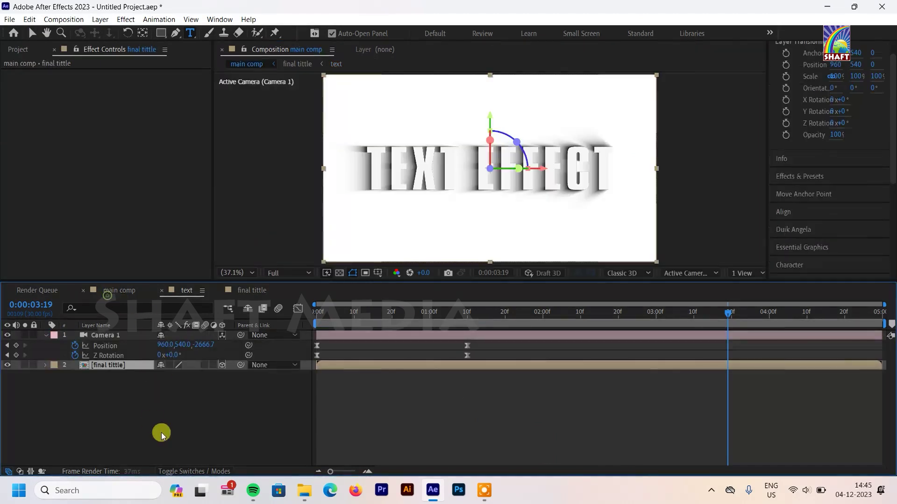
{"action": "left_click_drag", "start_coordinate": [743, 324], "coordinate": [149, 325]}
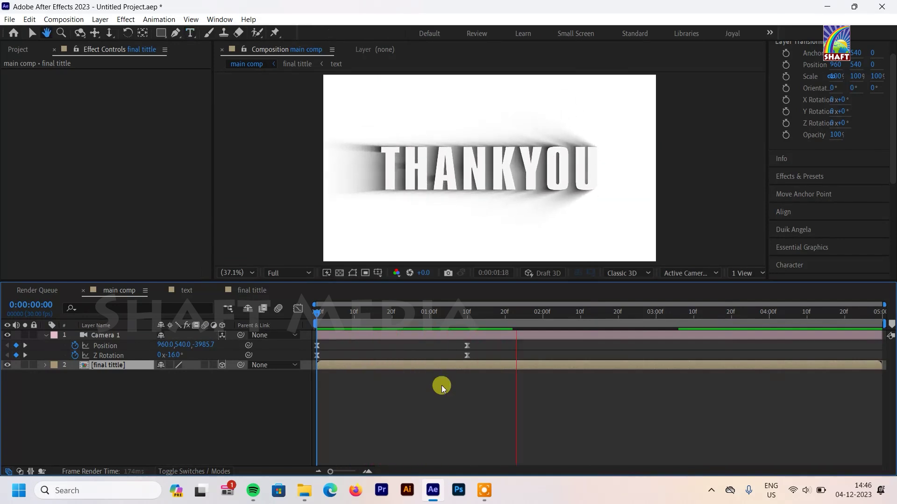
{"action": "key", "text": "space"}
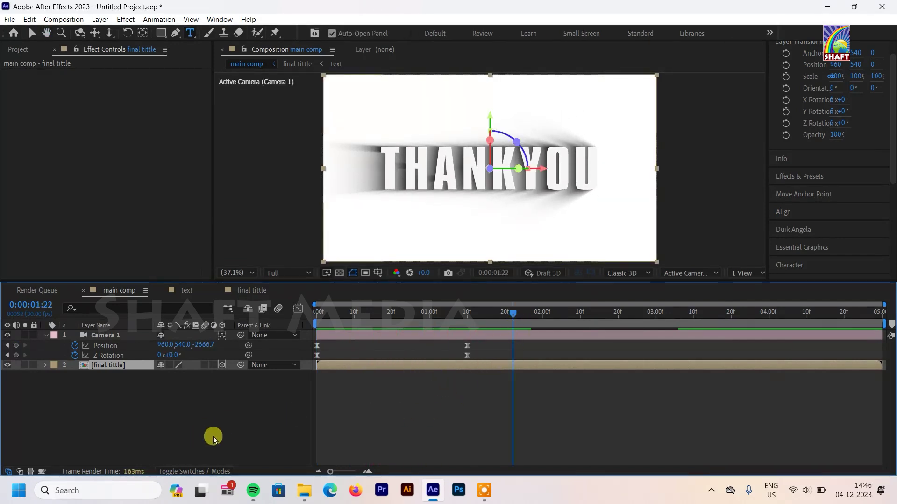
{"action": "left_click", "coordinate": [139, 393]}
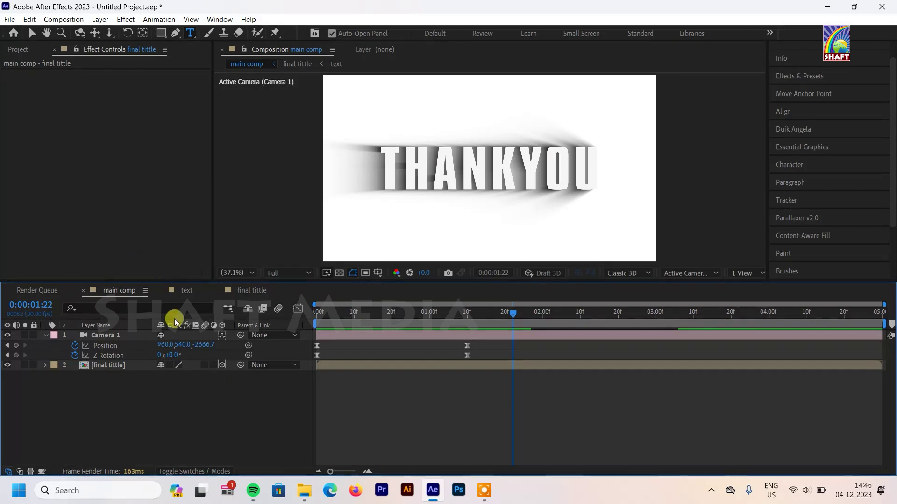
{"action": "left_click", "coordinate": [494, 498]}
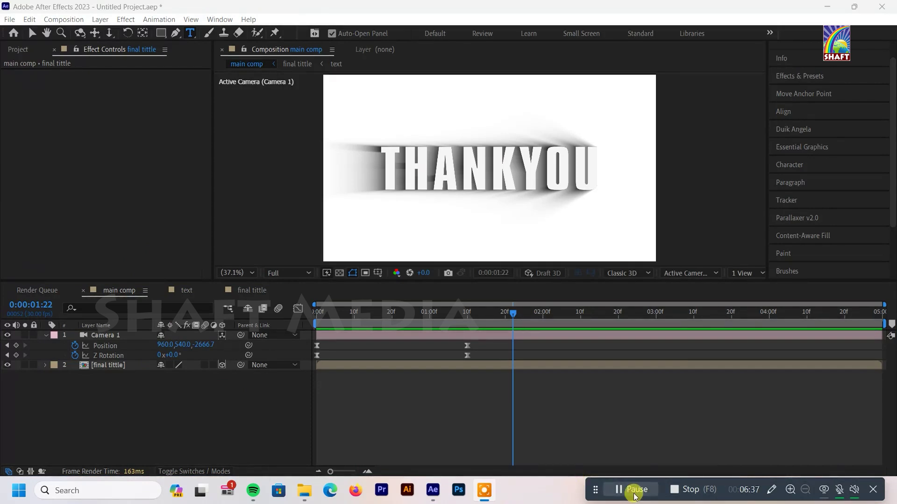
{"action": "key", "text": "space"}
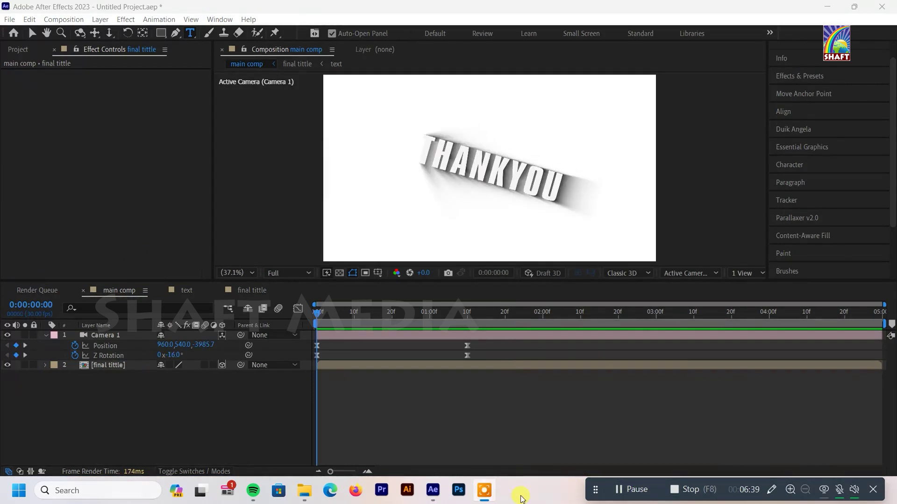
{"action": "key", "text": "space"}
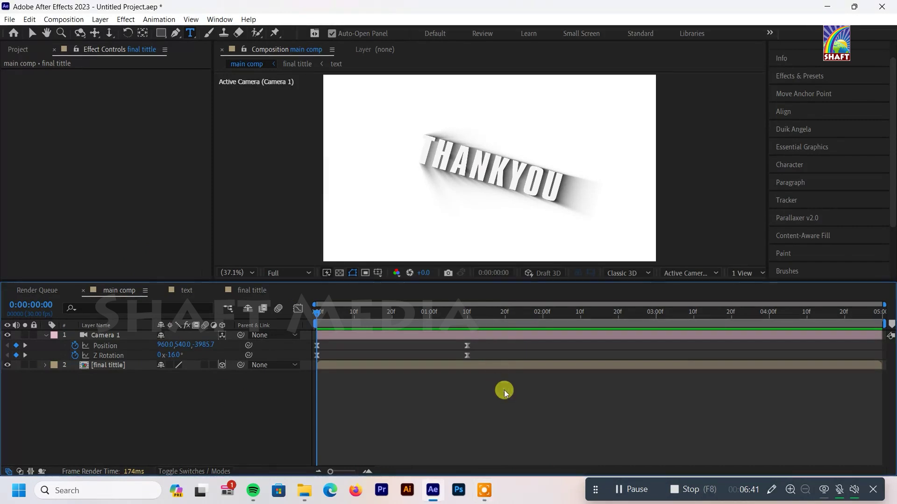